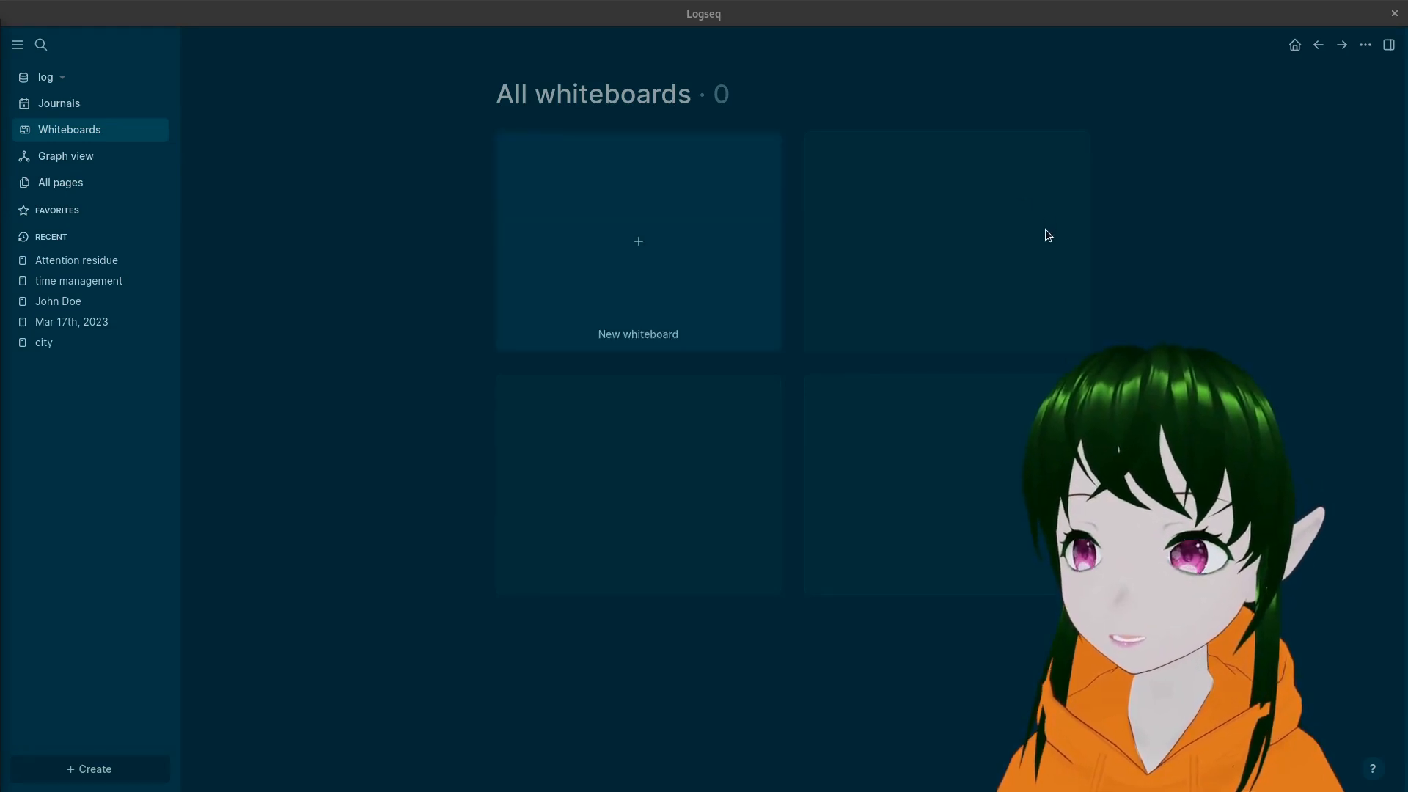
Step: Create a new whiteboard and place the existing page "Attention residue" on it
left_click(715, 179)
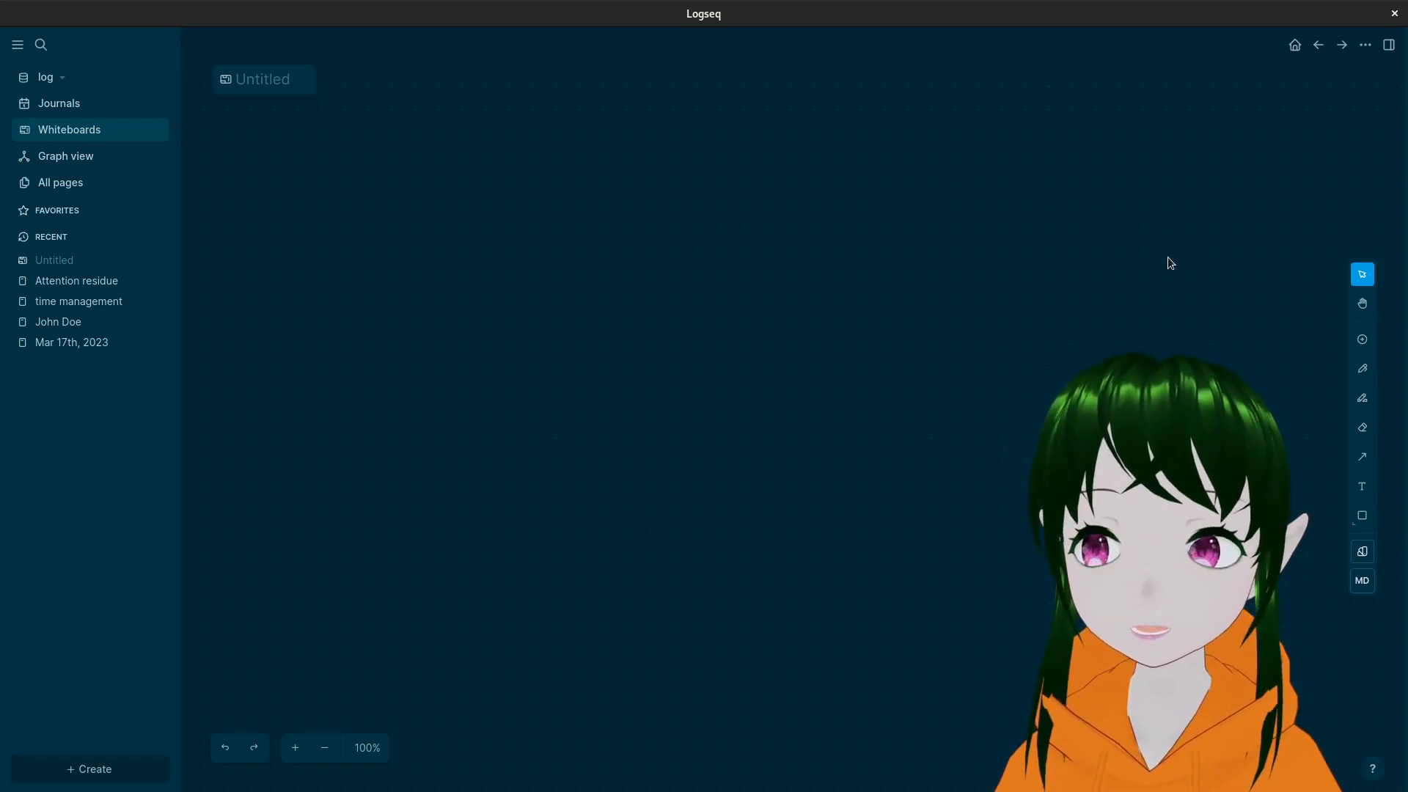
left_click(1362, 339)
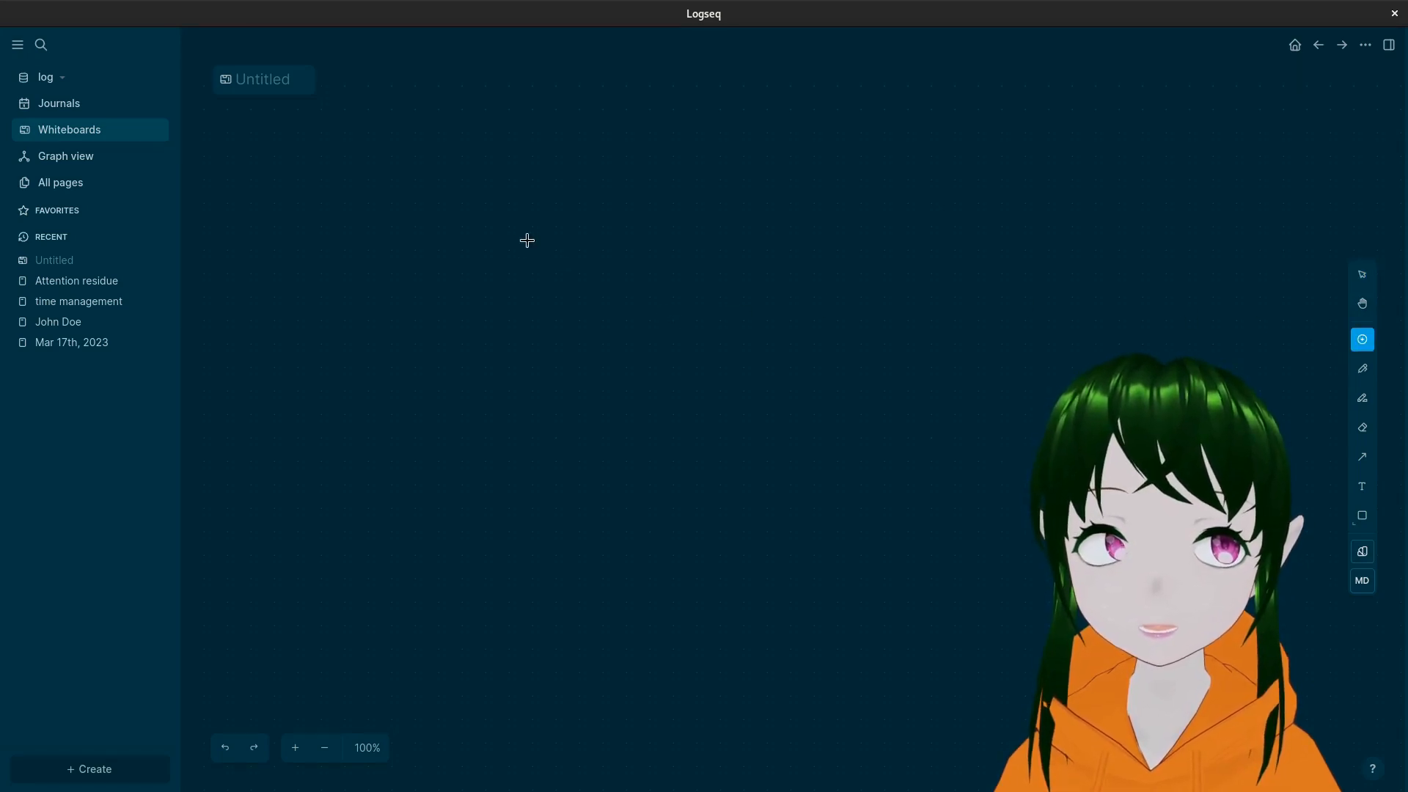
left_click(503, 209)
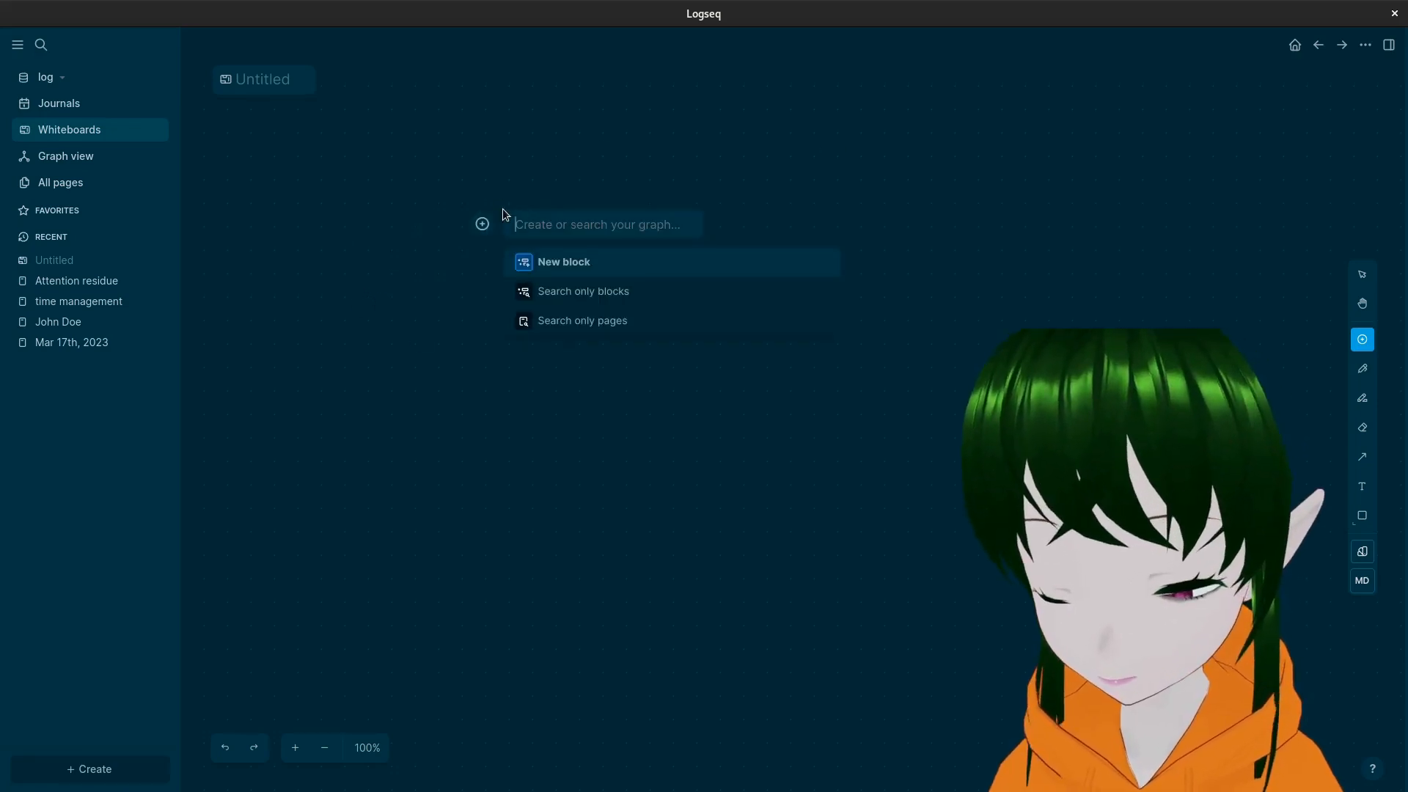
type("Atten")
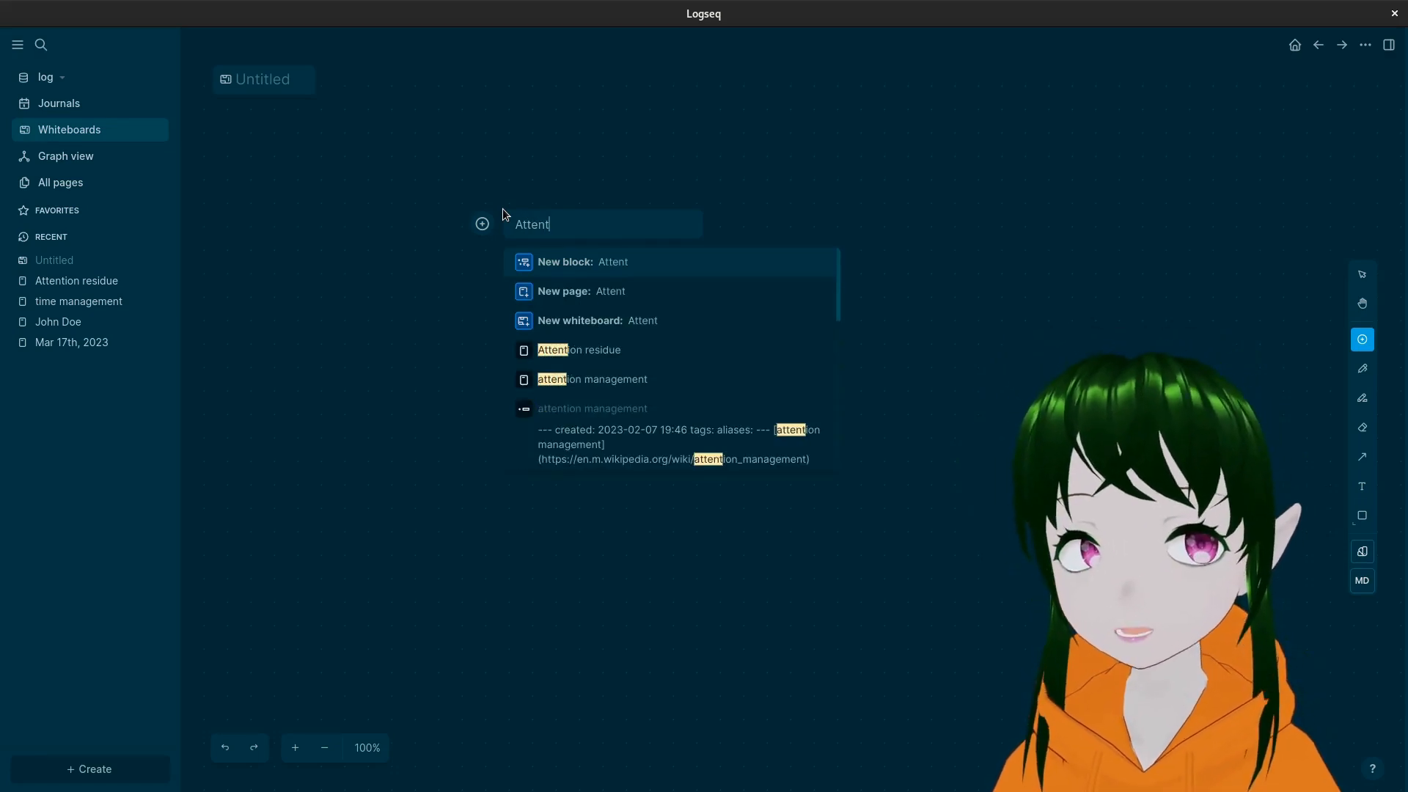
type("t")
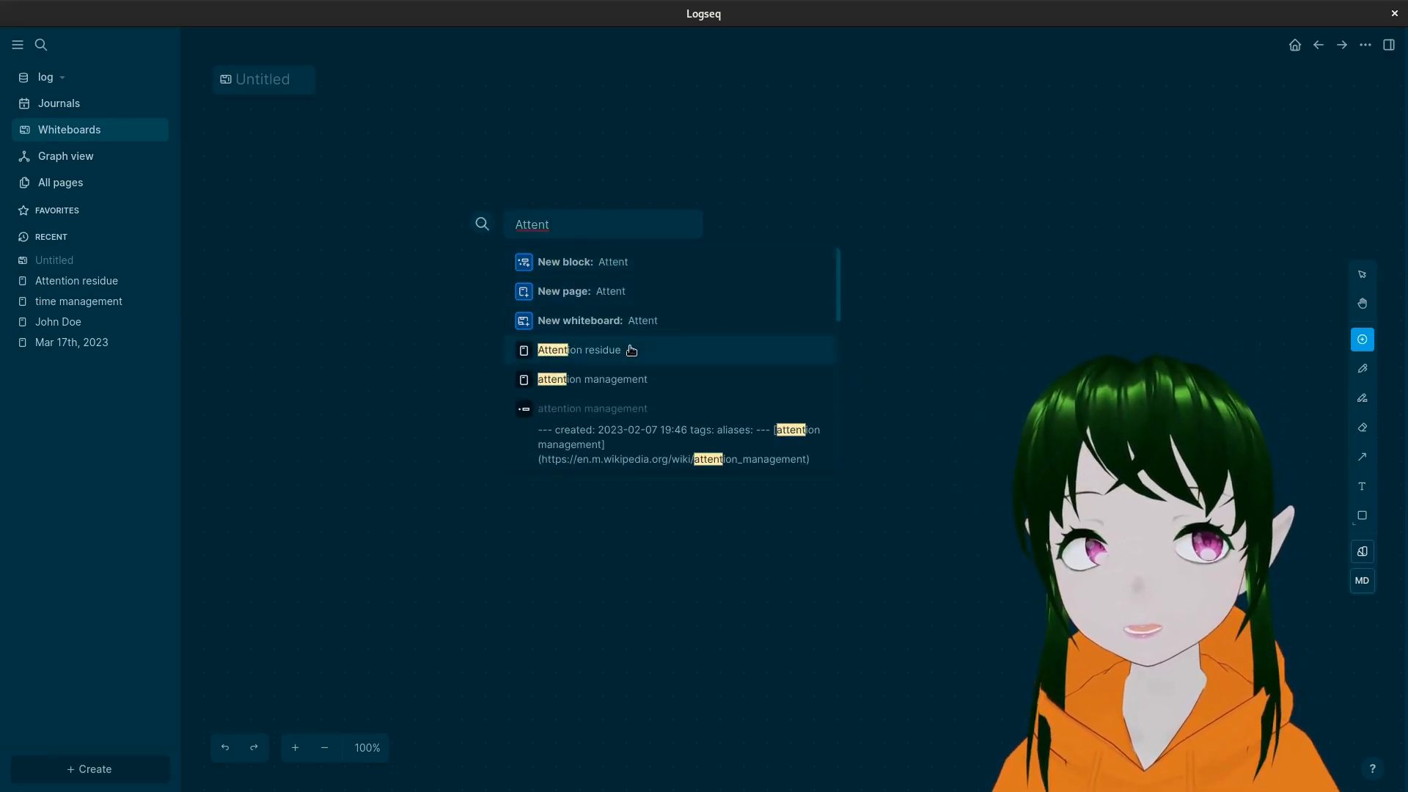
left_click(631, 351)
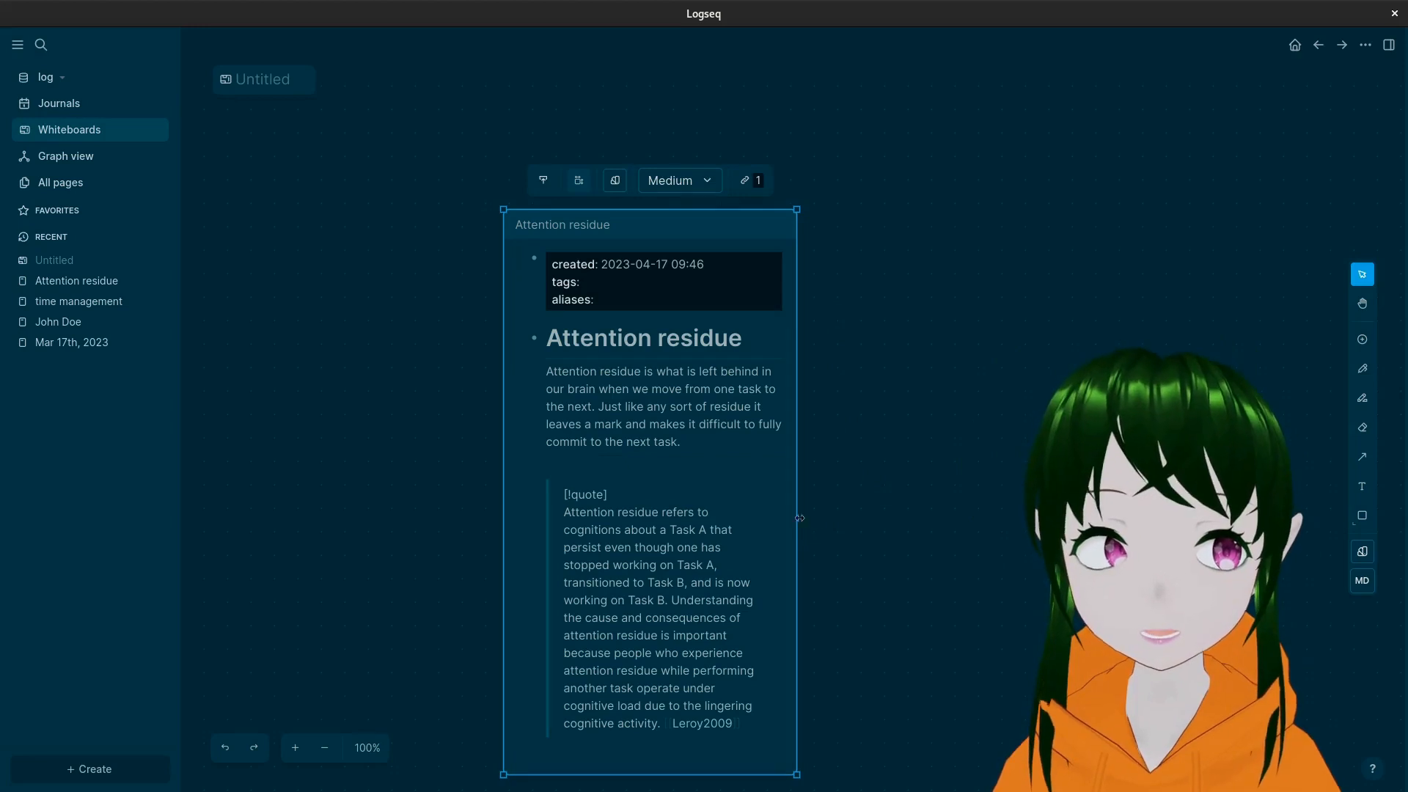
Step: Widen the "Attention residue" page card to roughly double its width and collapse it to its title
left_click_drag(800, 519, 1120, 477)
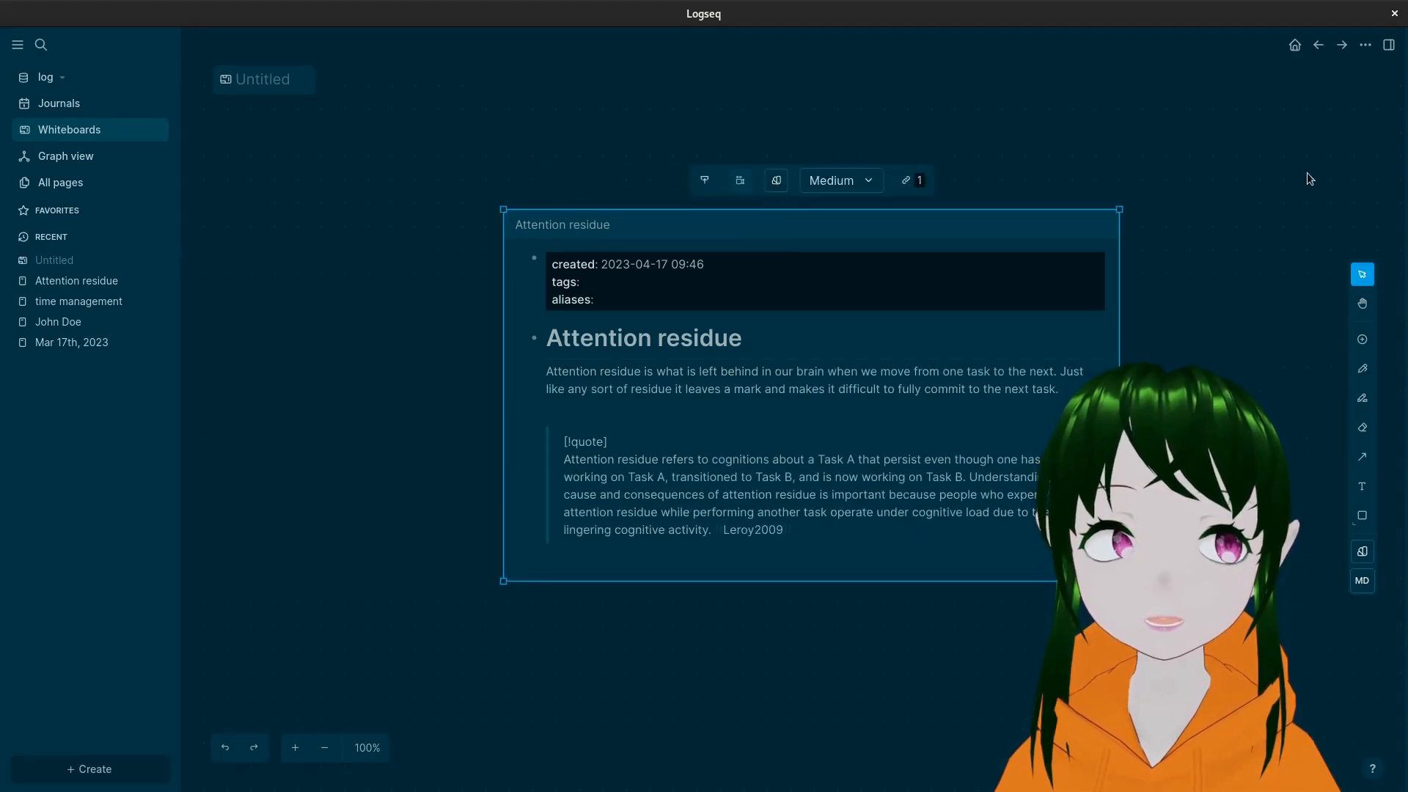
left_click(706, 163)
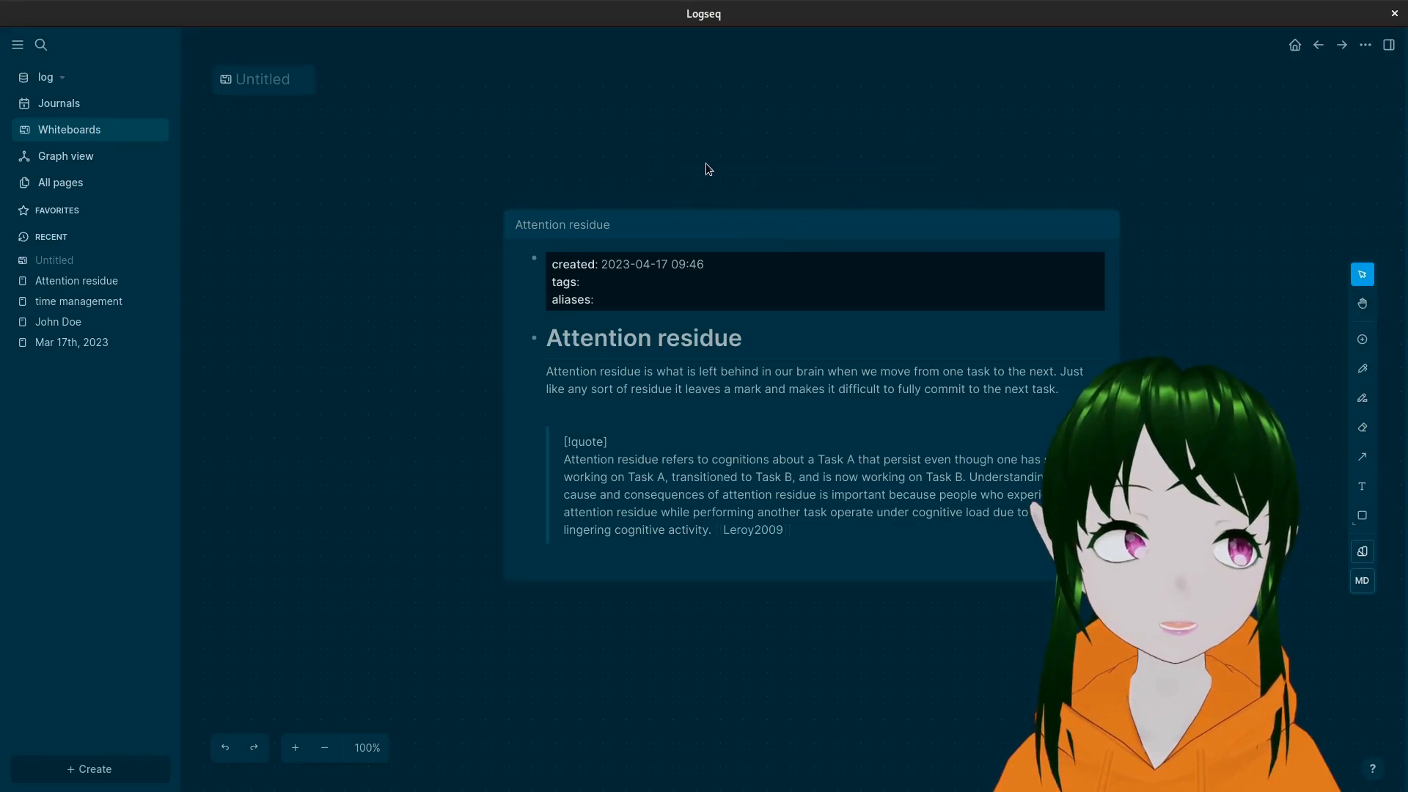
key("h")
left_click_drag(784, 193, 597, 210)
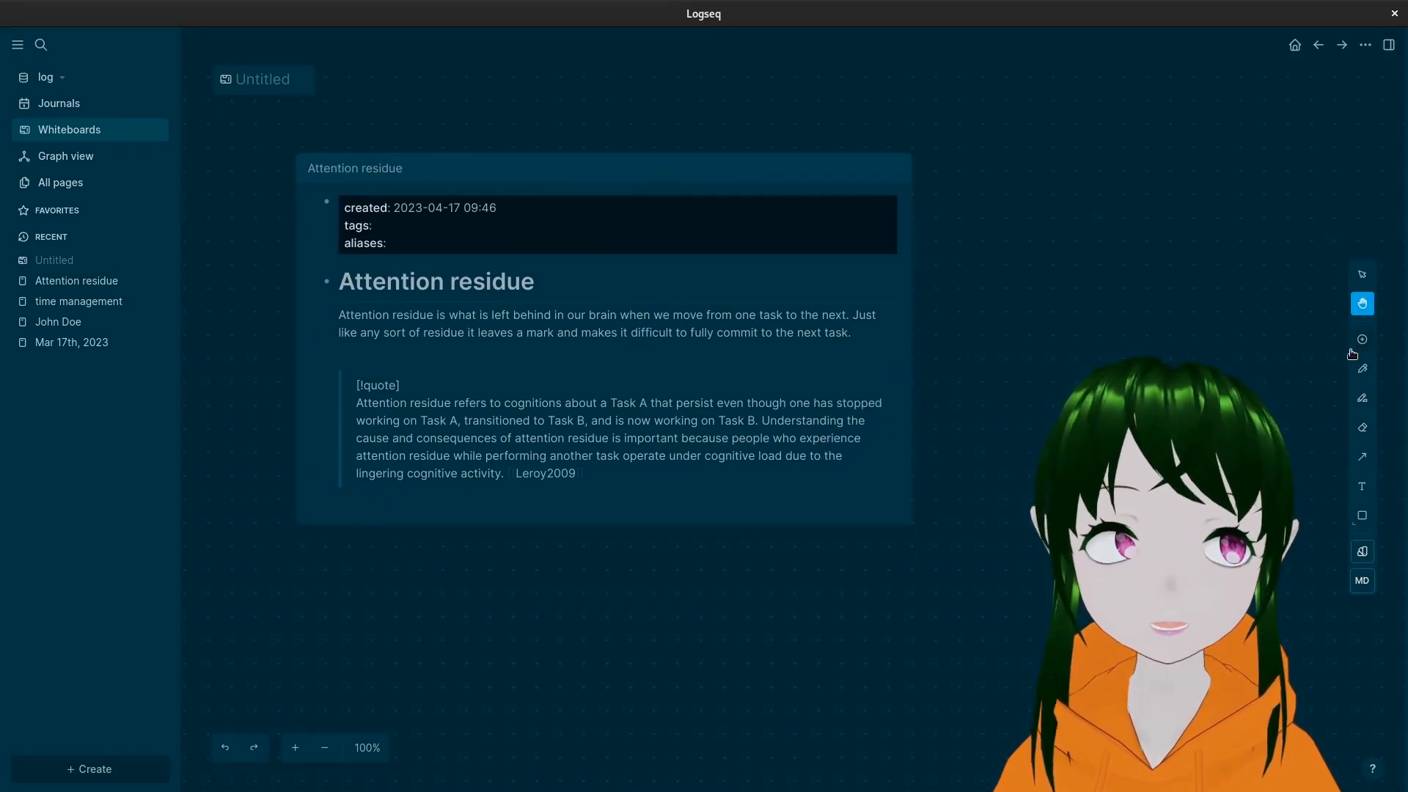
left_click(1362, 275)
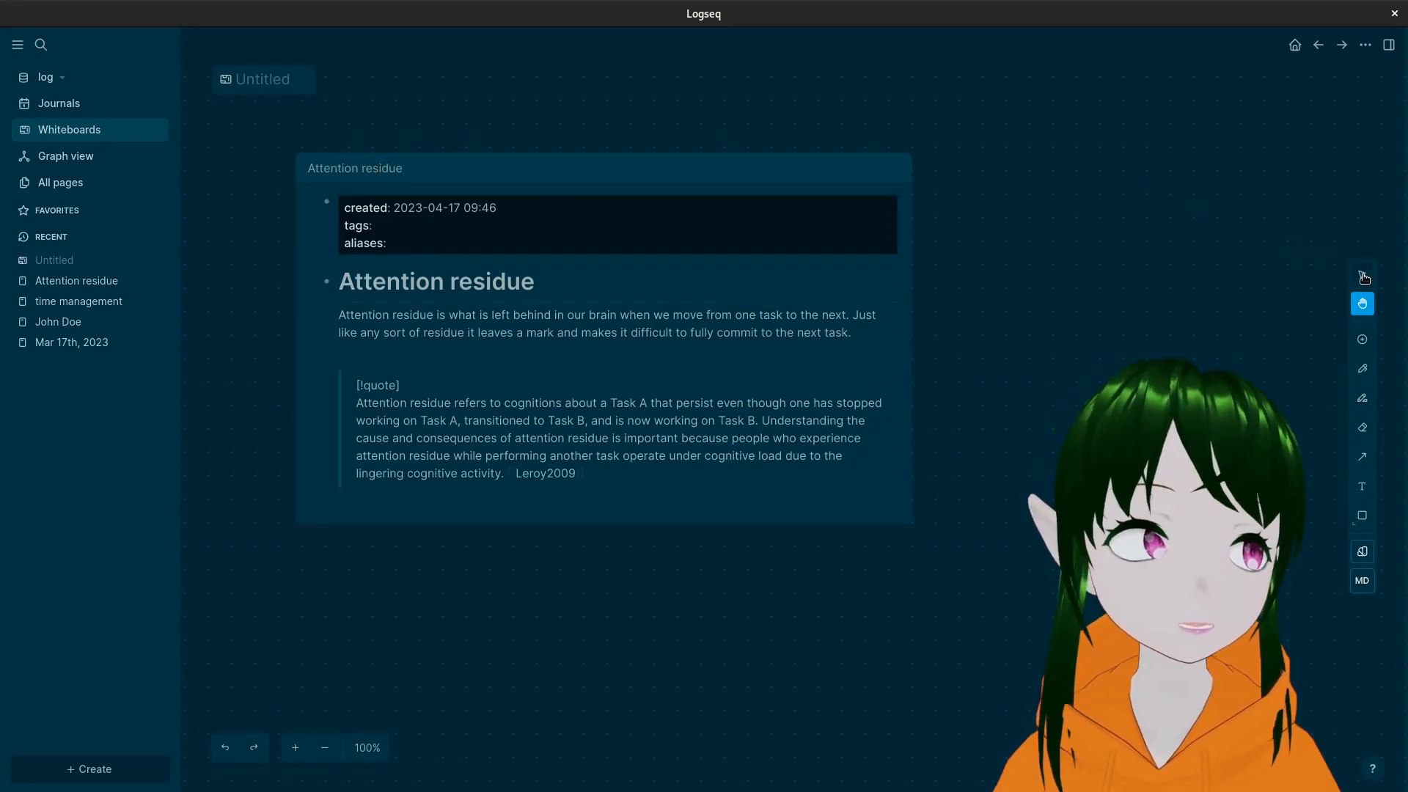
left_click(432, 155)
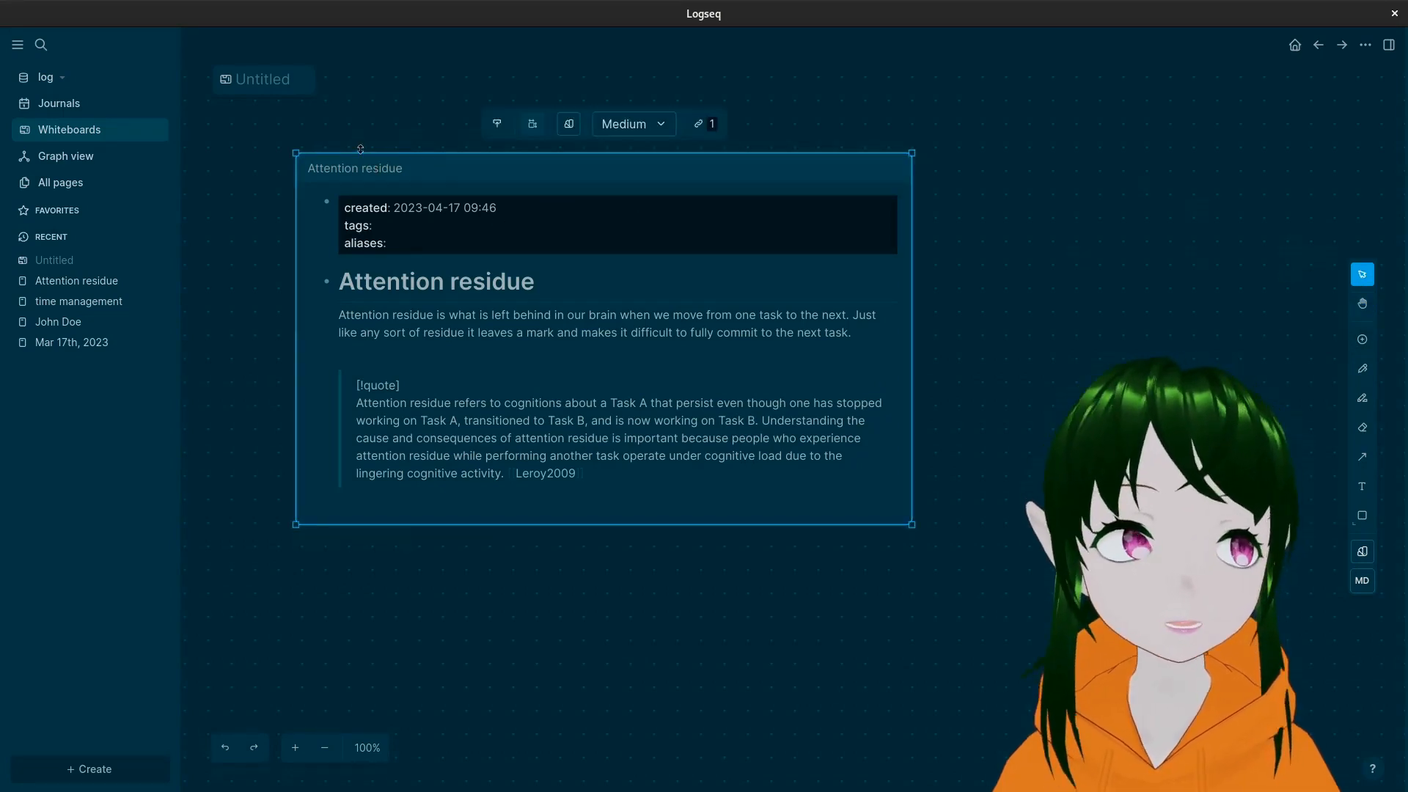
left_click(497, 126)
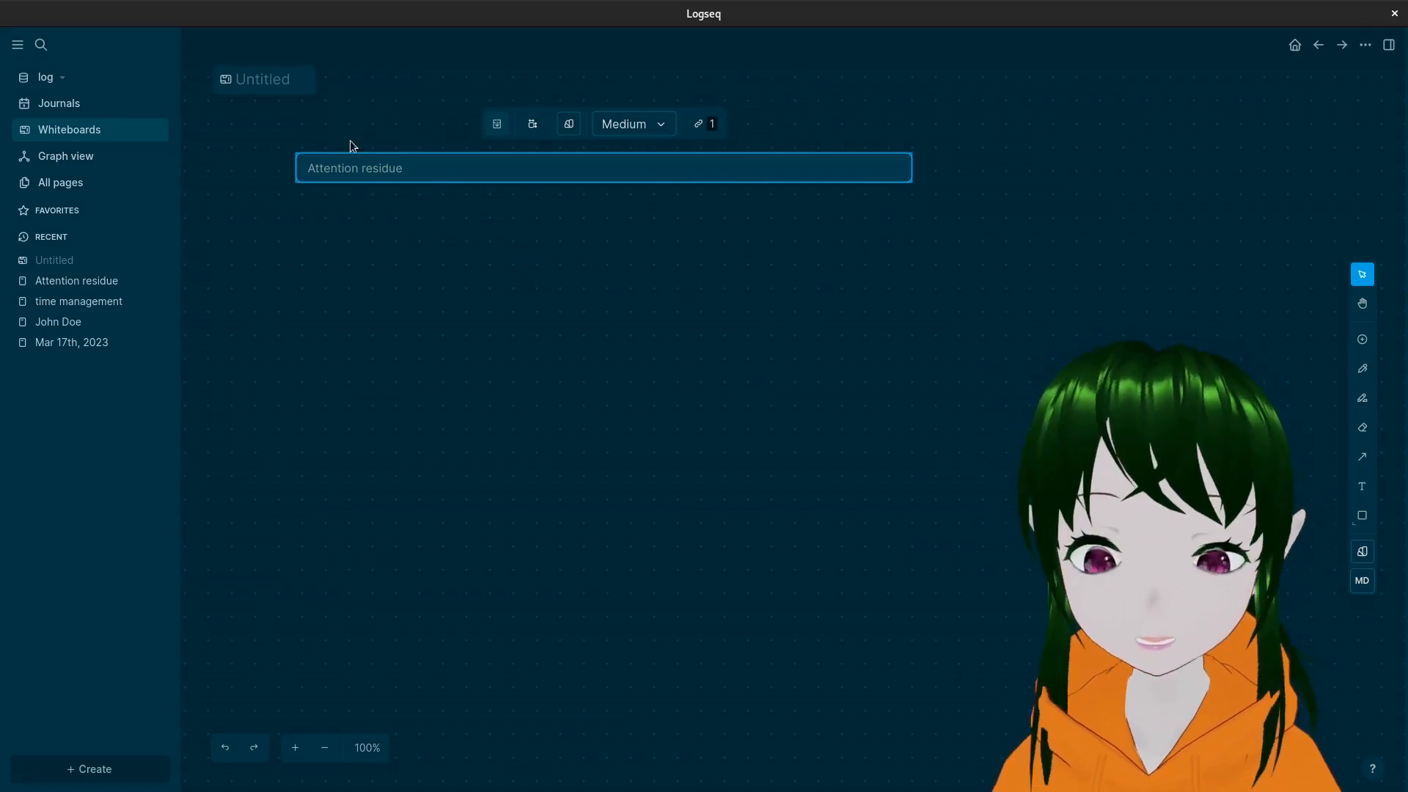
left_click(504, 123)
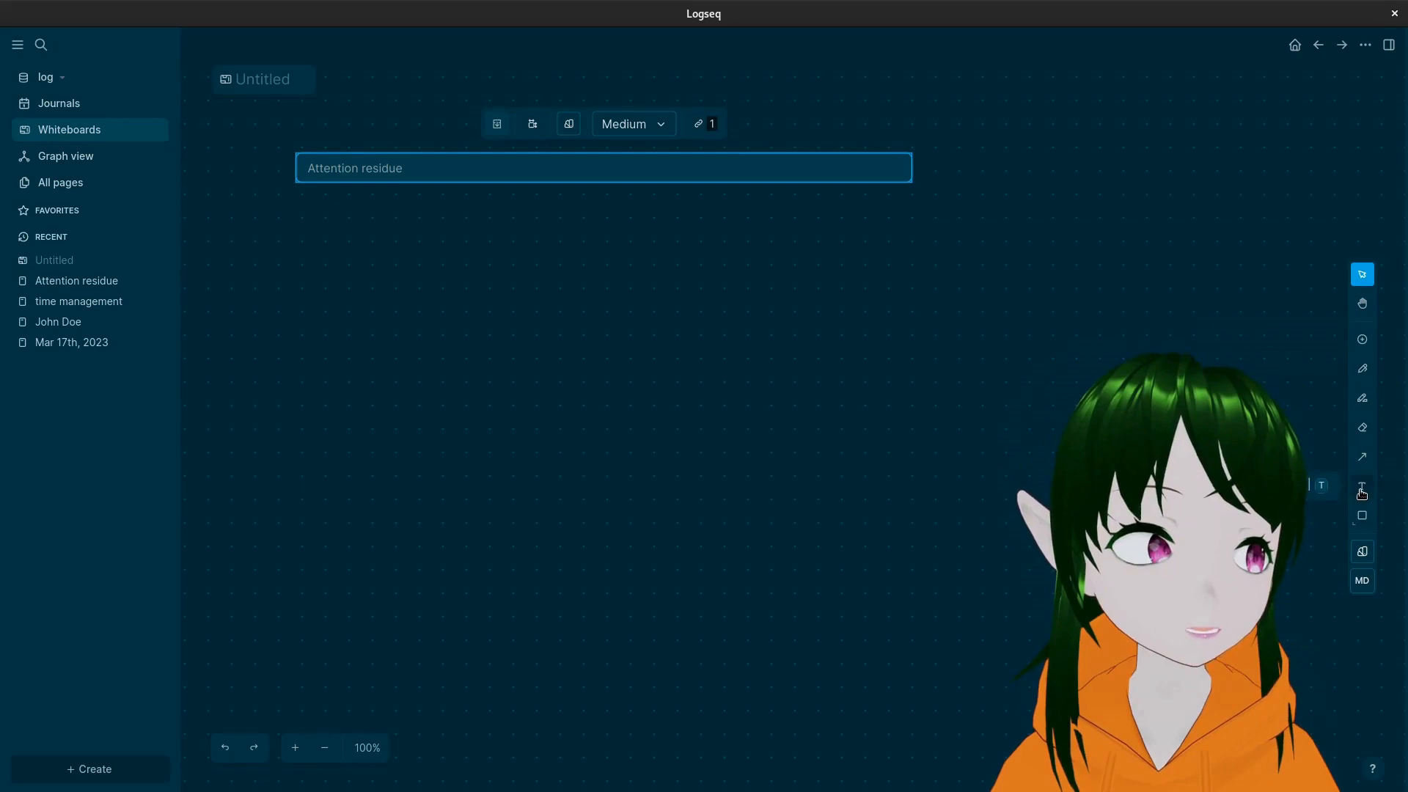
Step: Add the free-standing text "Text on screen" to the whiteboard beside the collapsed page card
left_click(1362, 487)
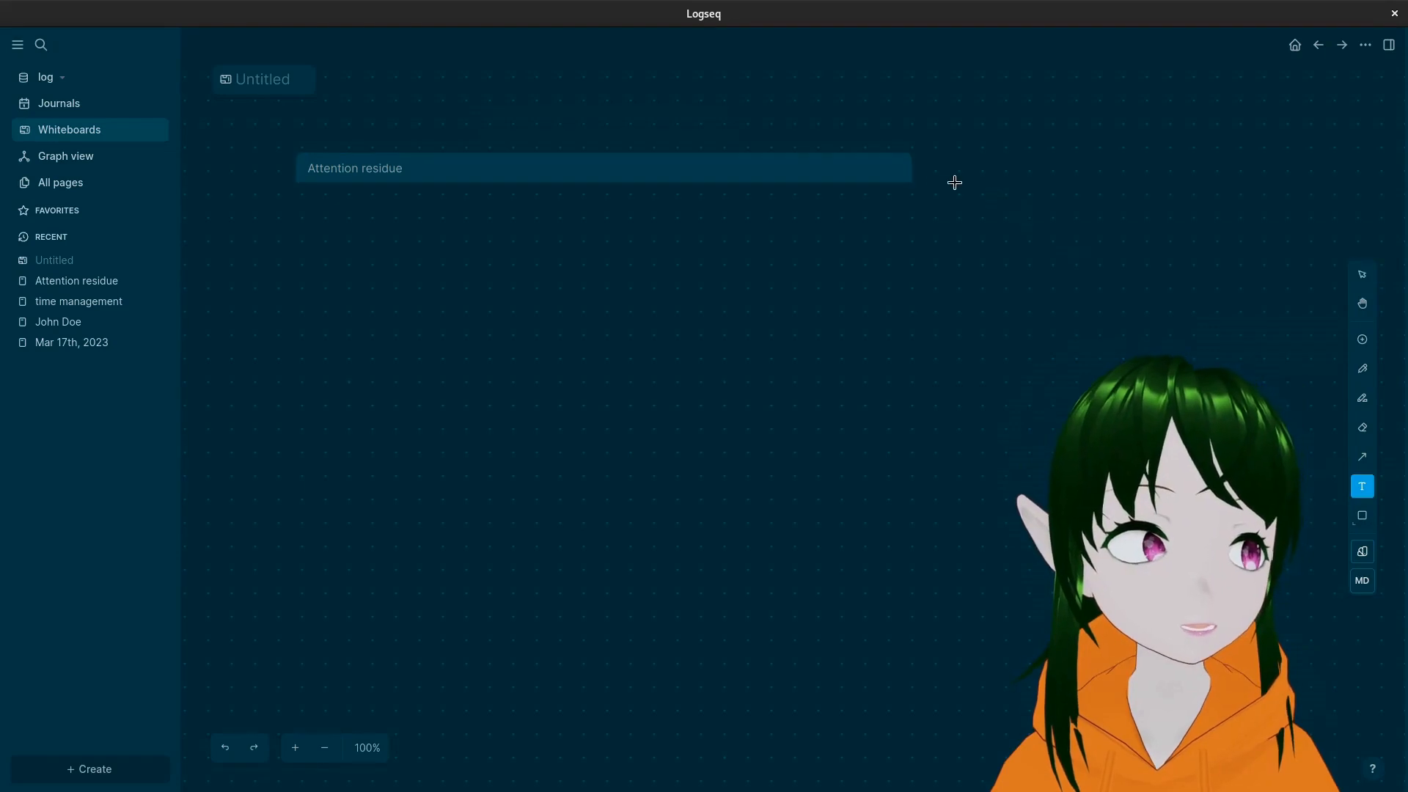
left_click(948, 159)
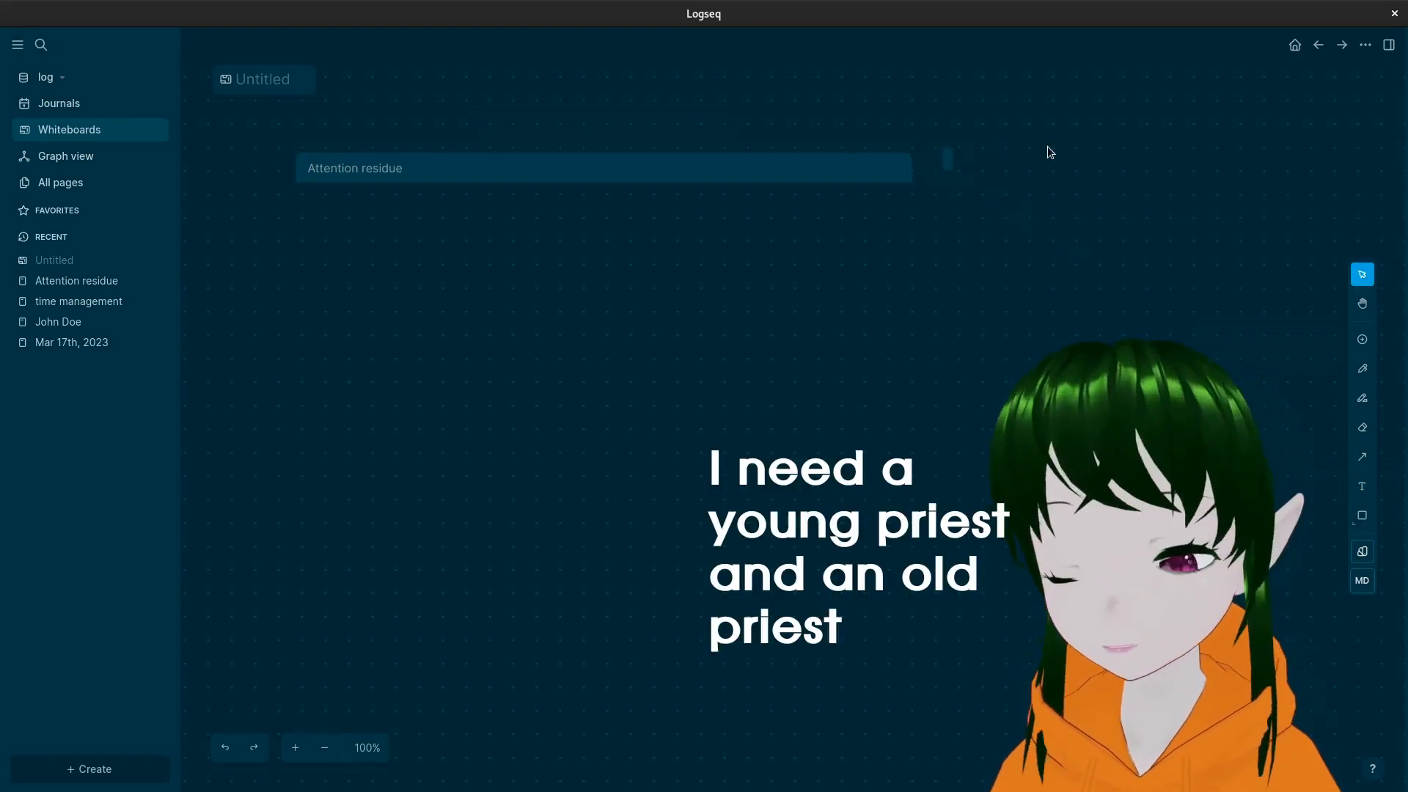
type("Tex")
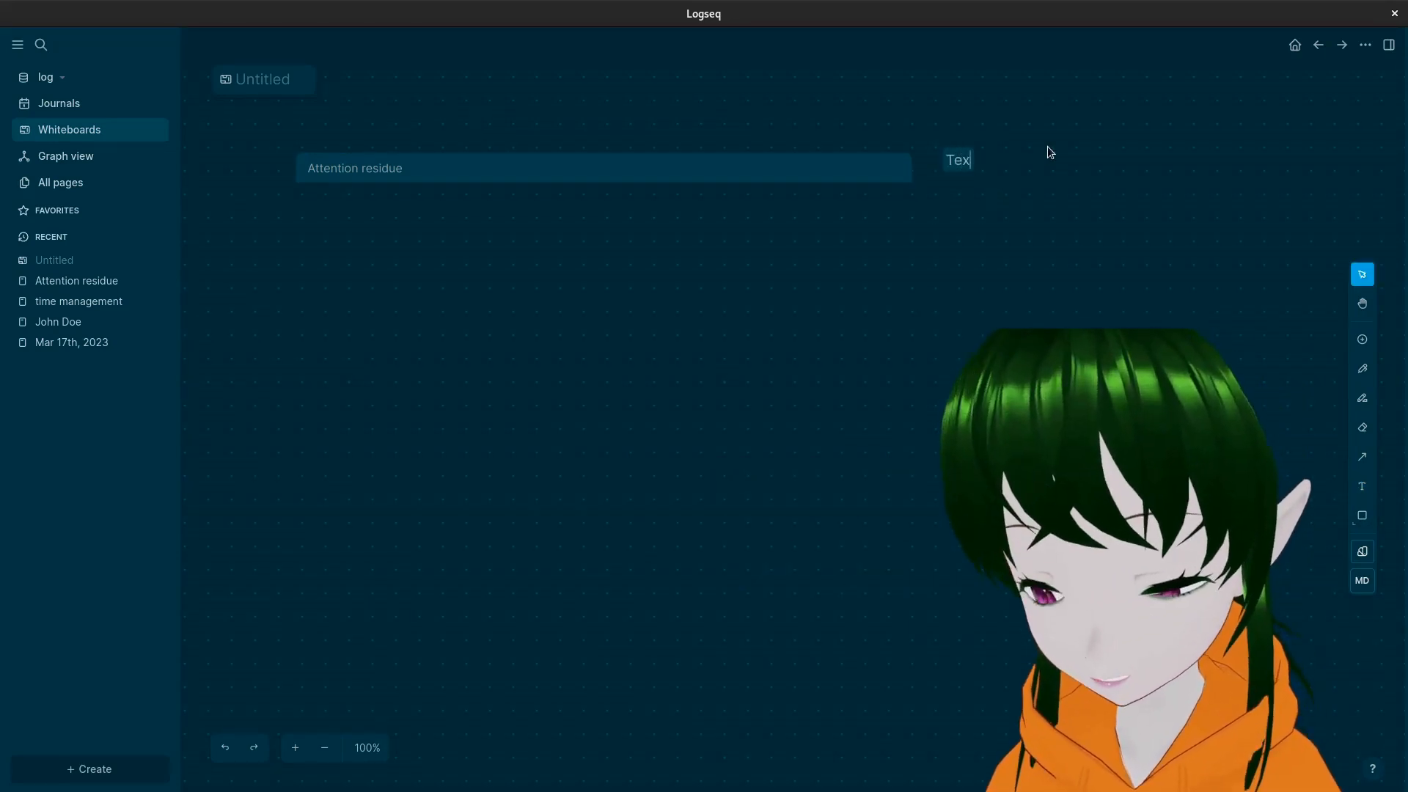
type("t on screen")
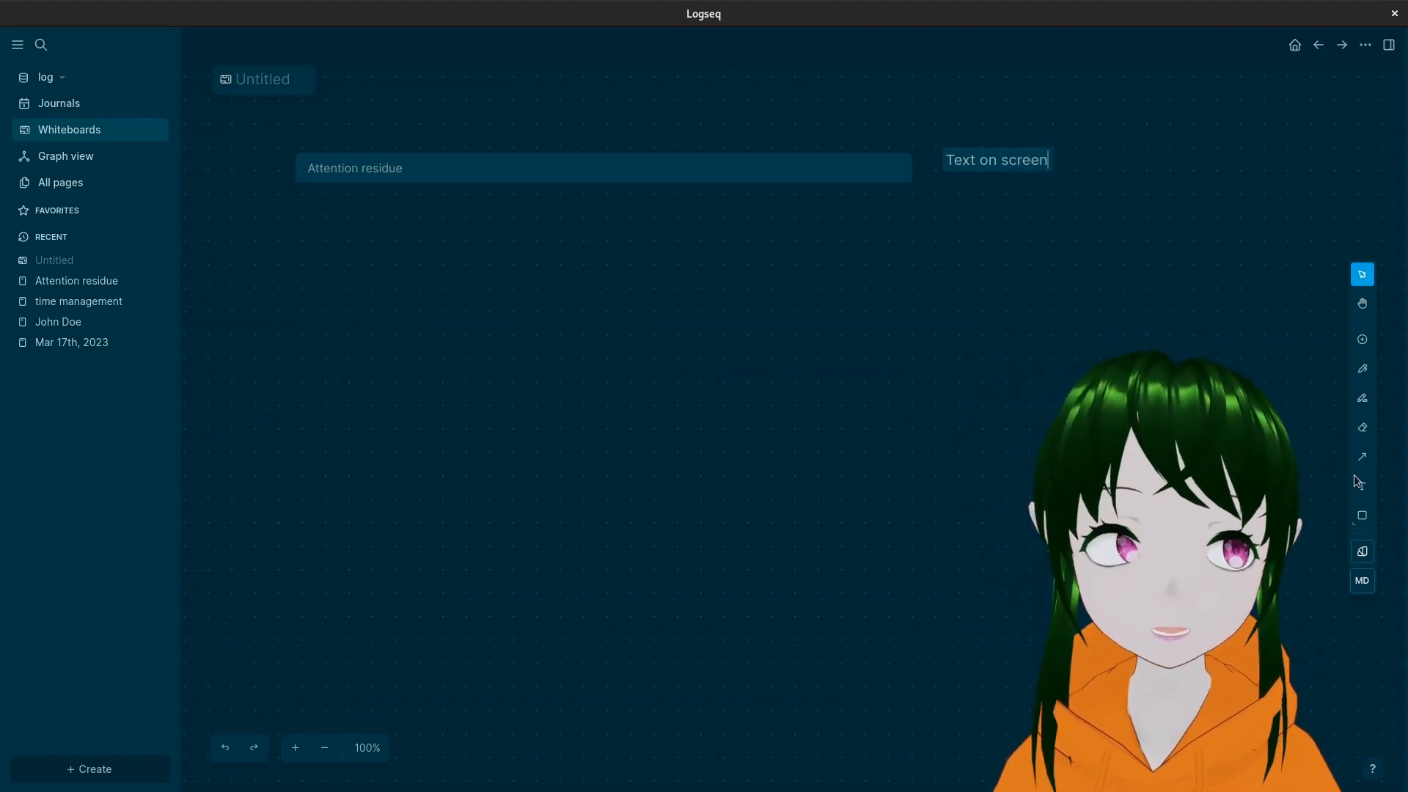
Step: Label the rectangle below the free-standing text with "Text in a square"
double_click(1112, 353)
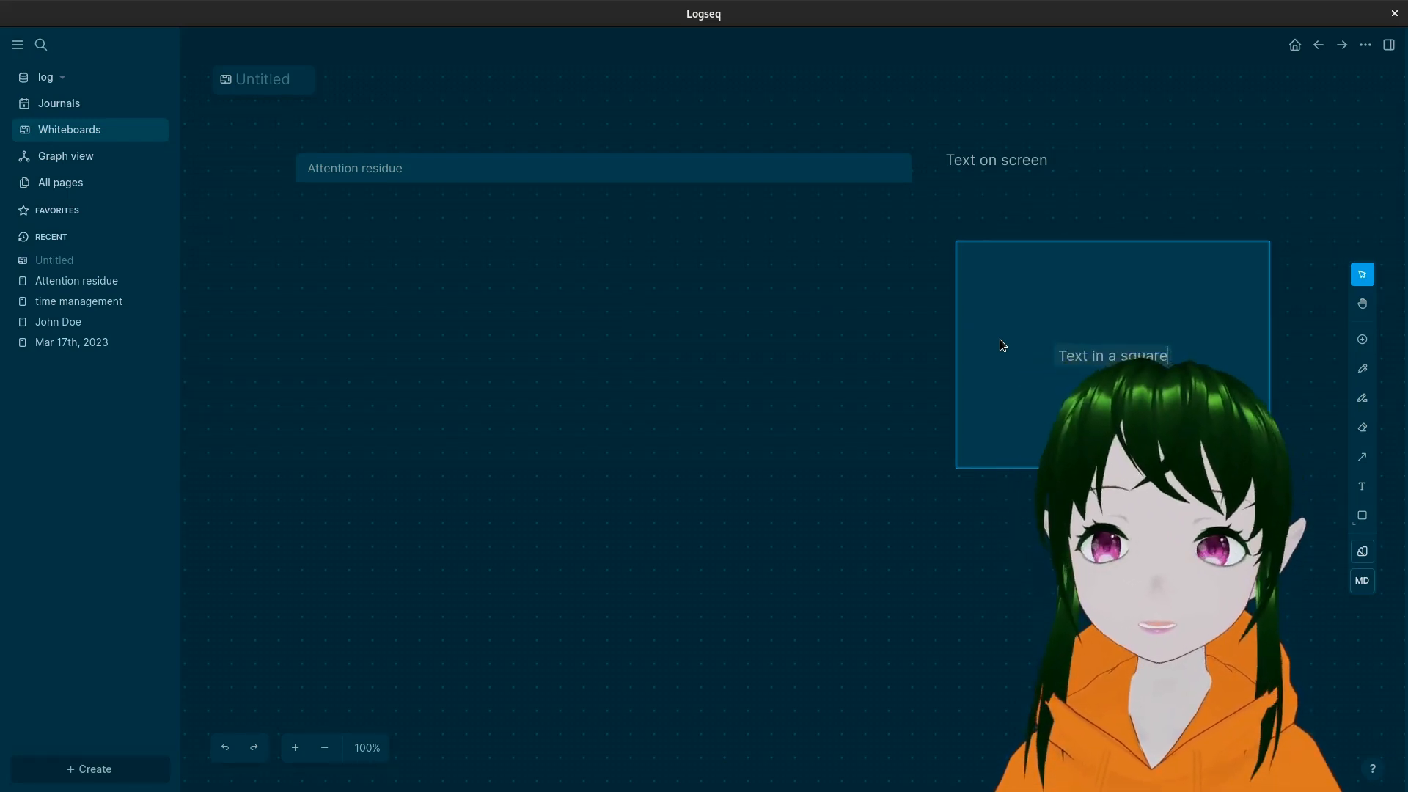
left_click(999, 220)
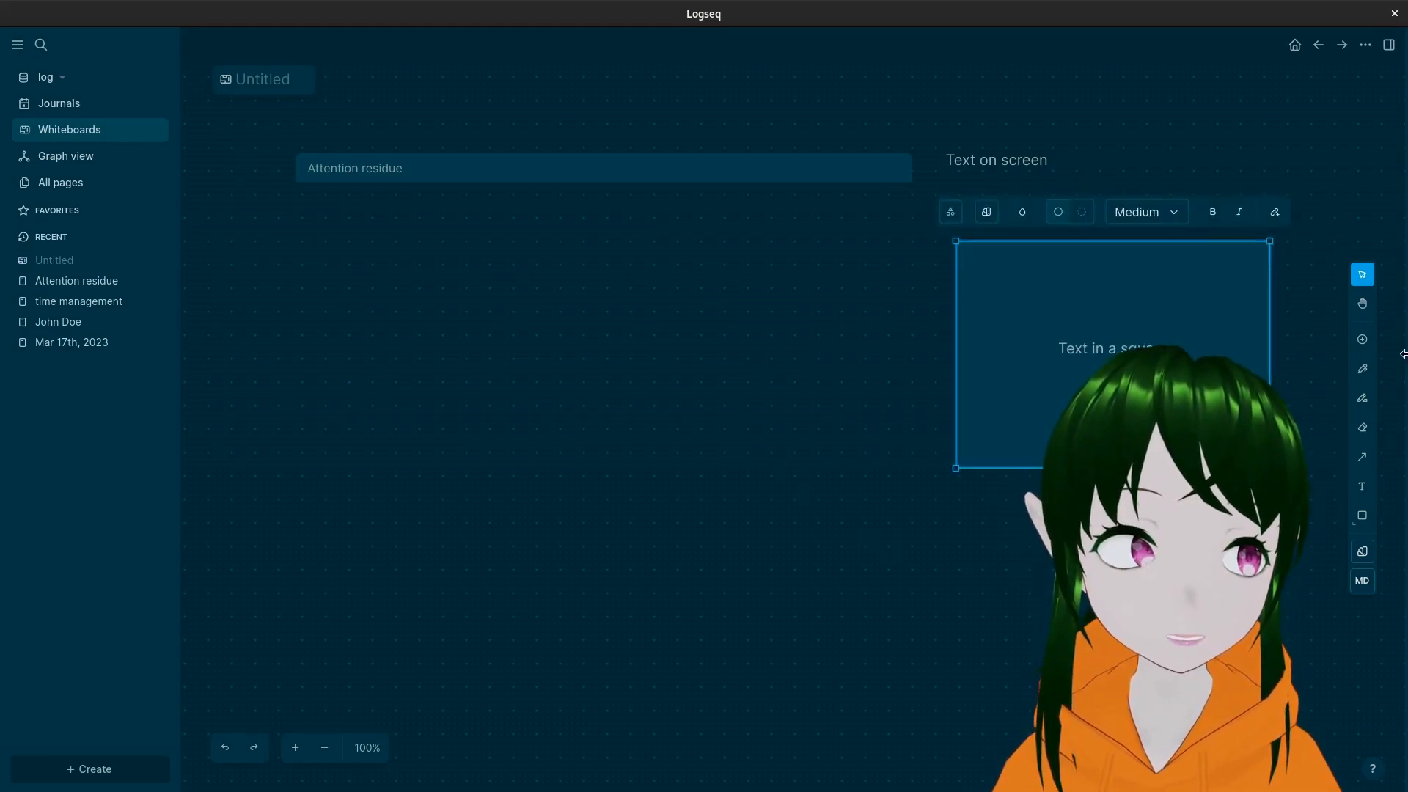
Step: Try moving the labelled rectangle toward the middle of the whiteboard, and undo the move
left_click_drag(1006, 343, 810, 356)
left_click(843, 97)
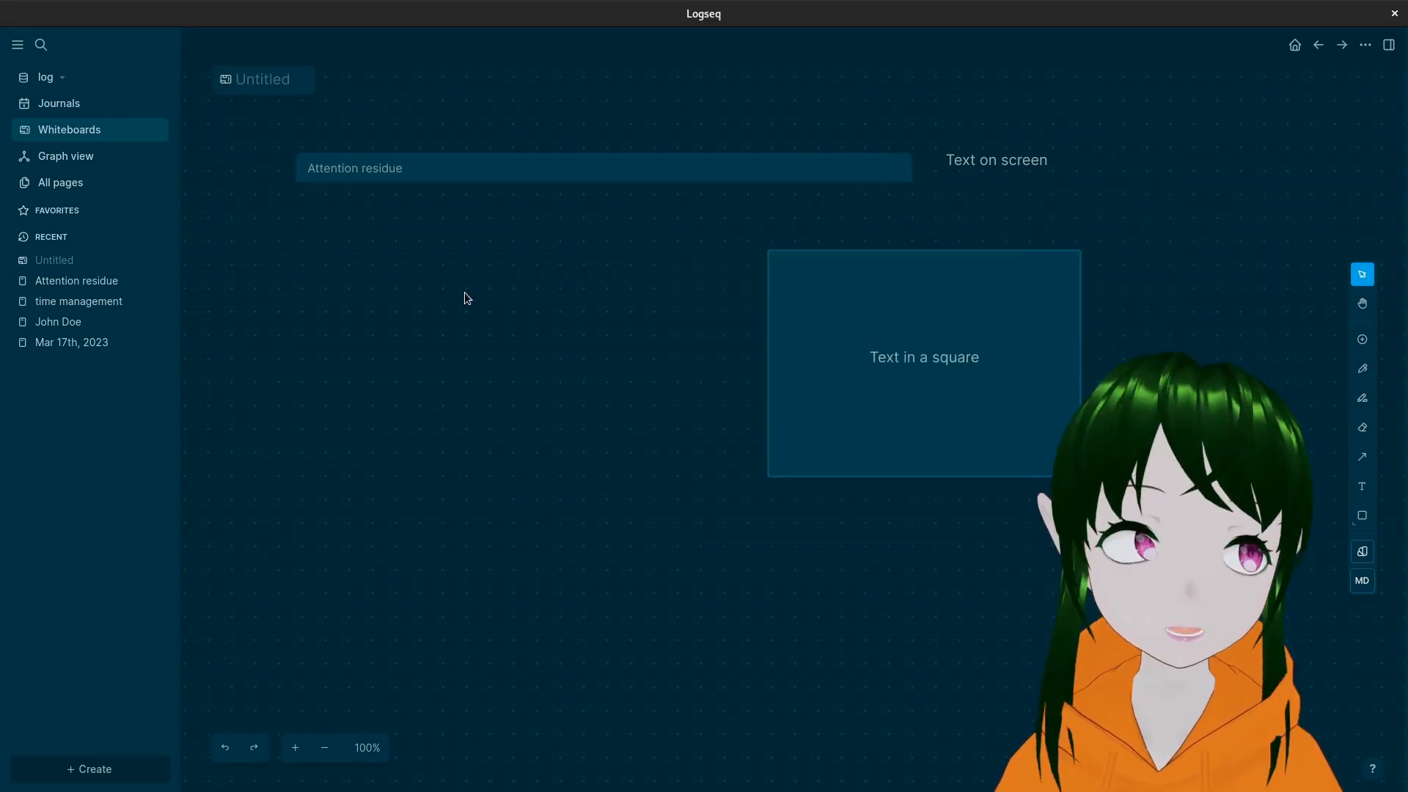
key("ctrl+z")
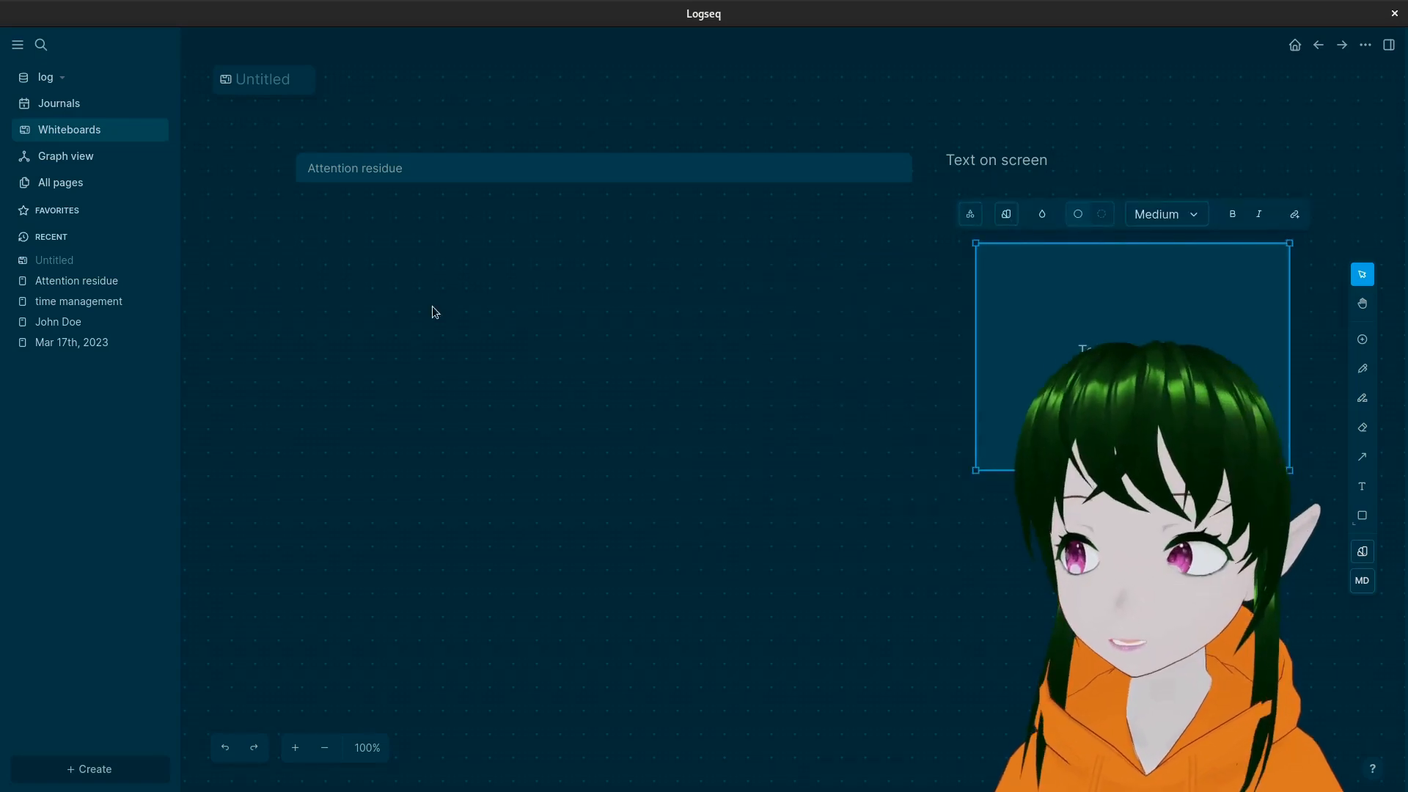
Step: Move the "Attention residue" page card slightly down and to the left on the whiteboard
left_click(425, 213)
left_click_drag(372, 181, 344, 223)
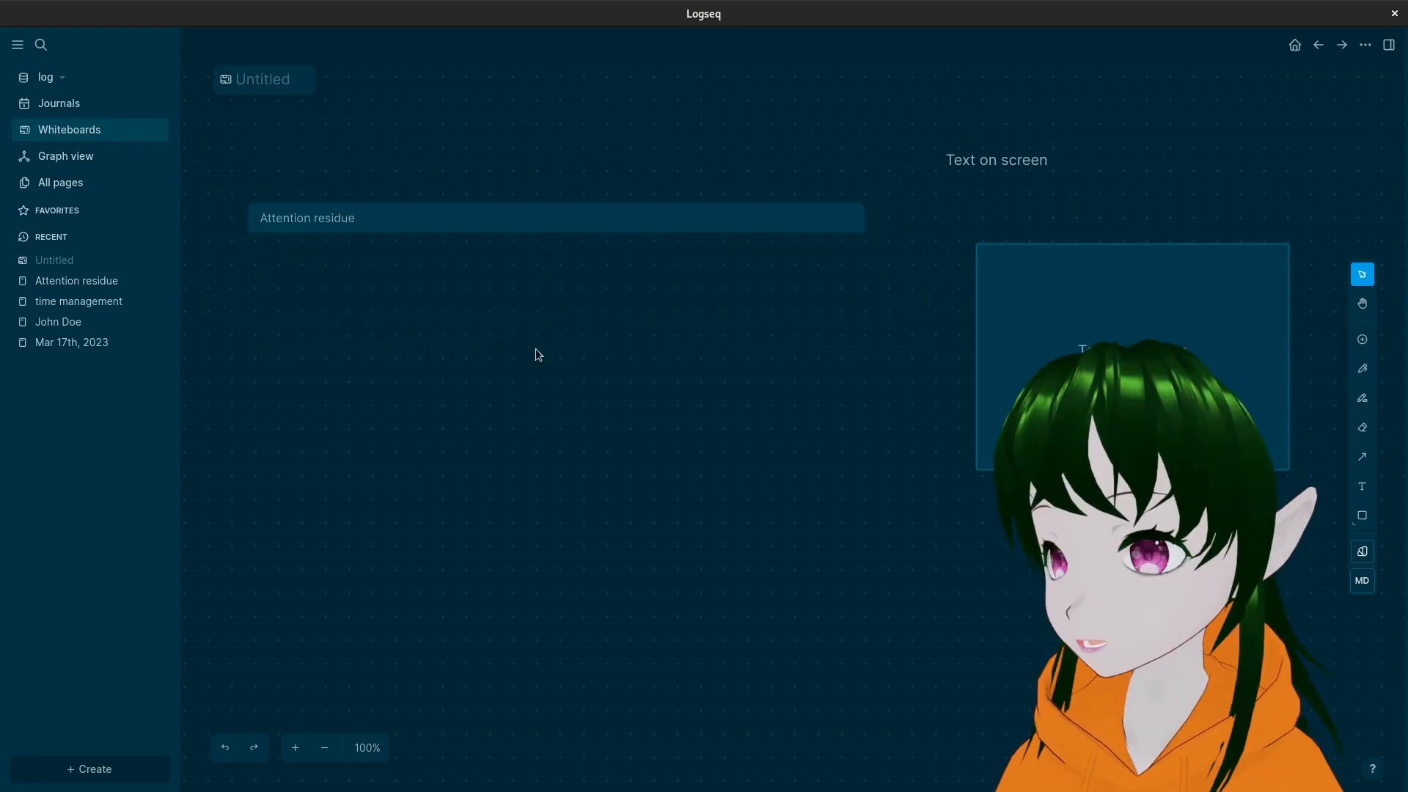
Step: Insert the avatar image file into the whiteboard and position it below the "Attention residue" page card
key("6")
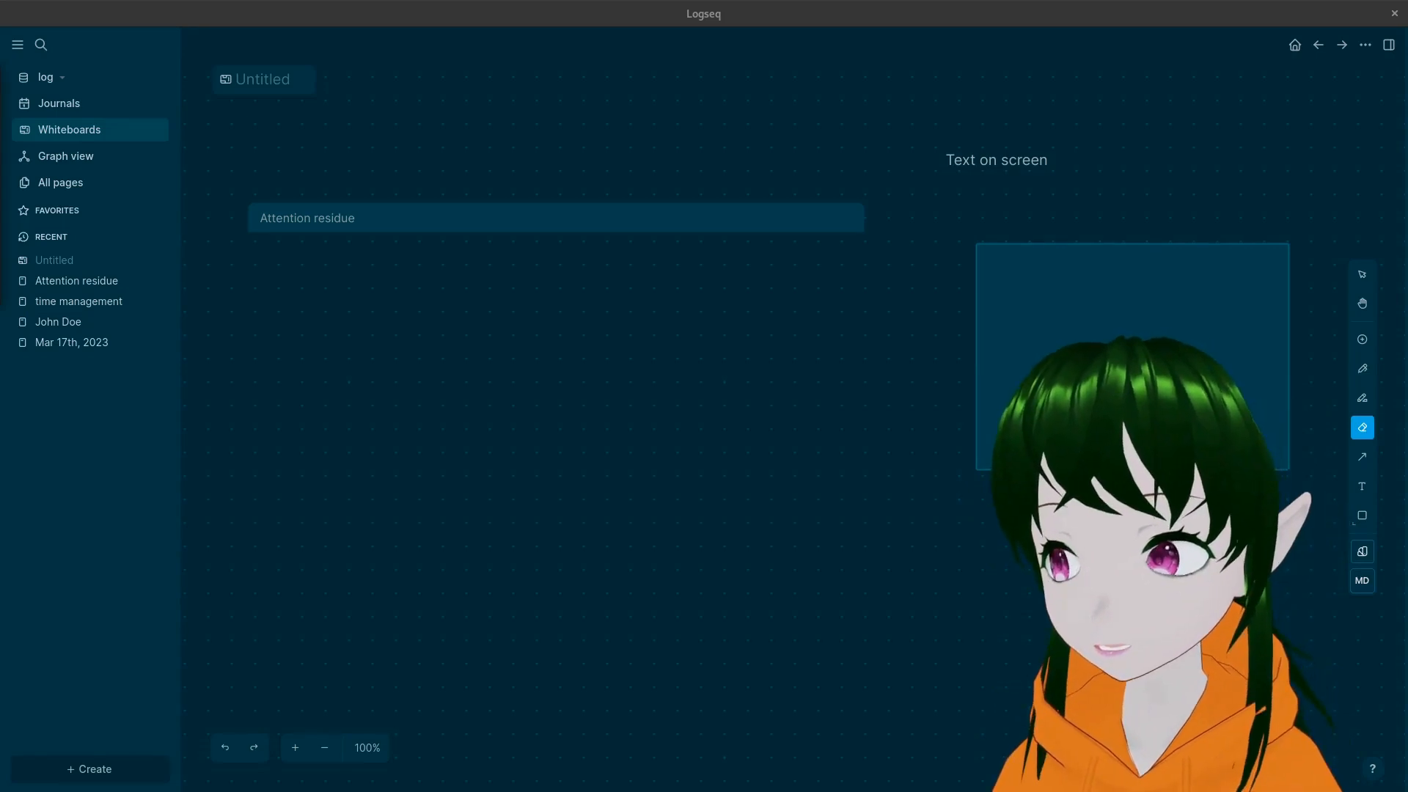
left_click_drag(3, 323, 441, 364)
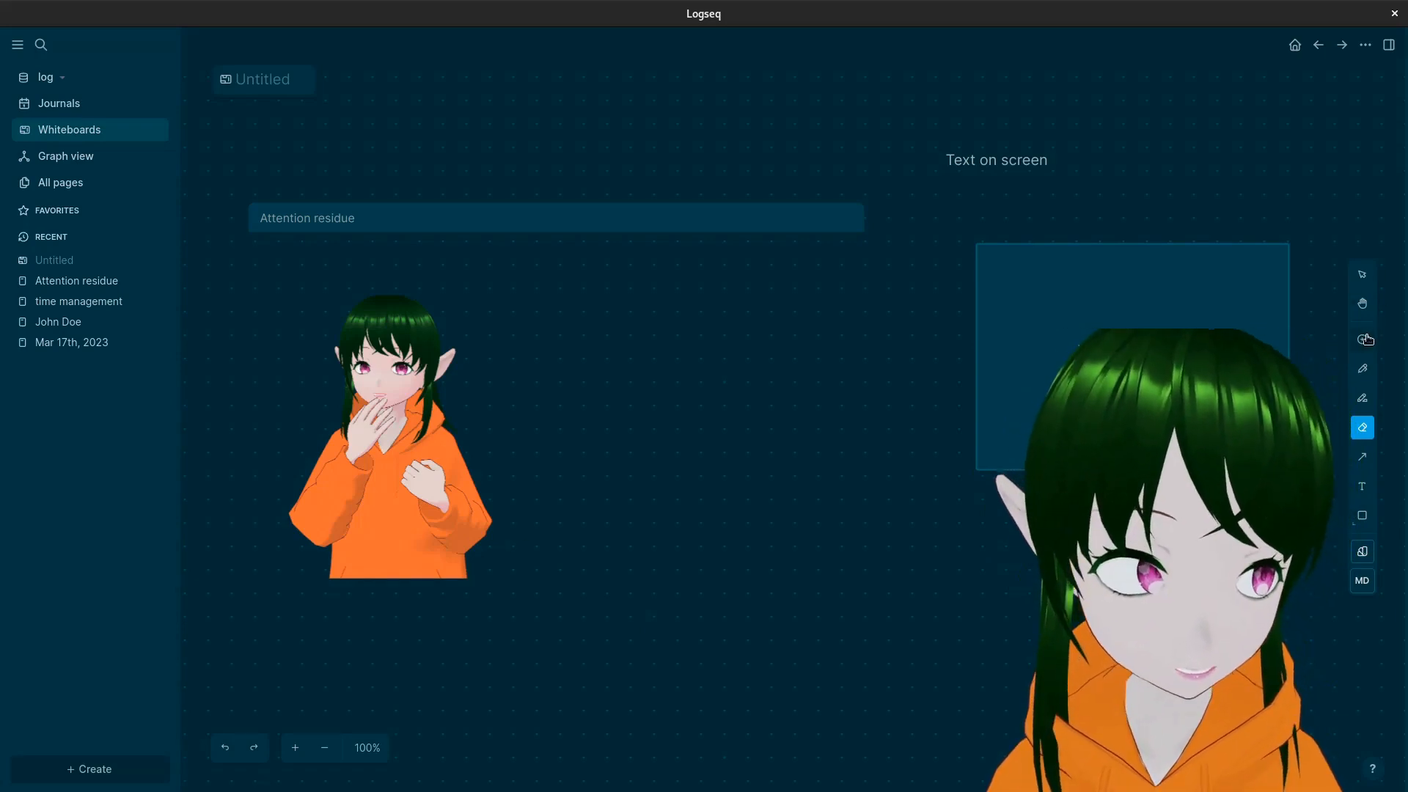
left_click(1364, 305)
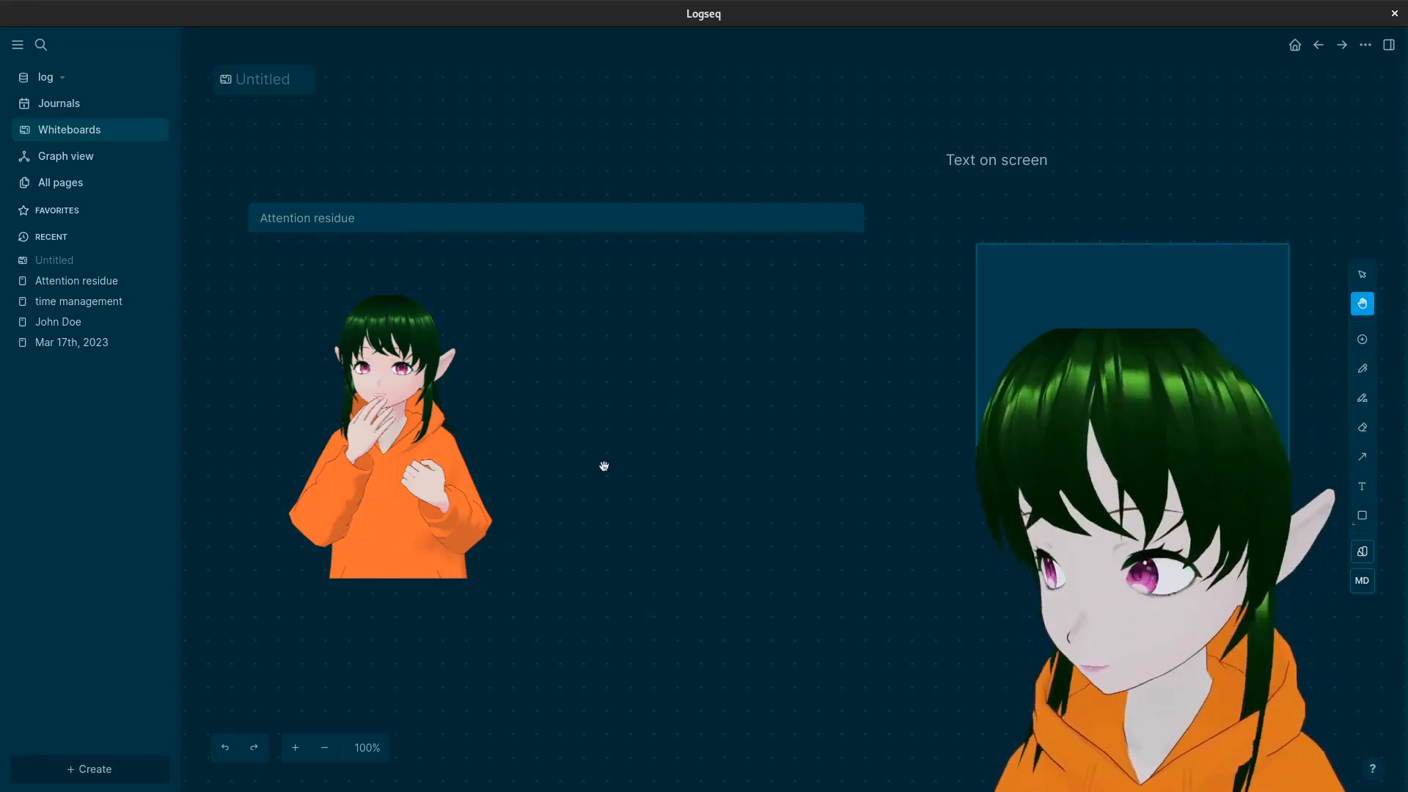
left_click_drag(391, 516, 409, 465)
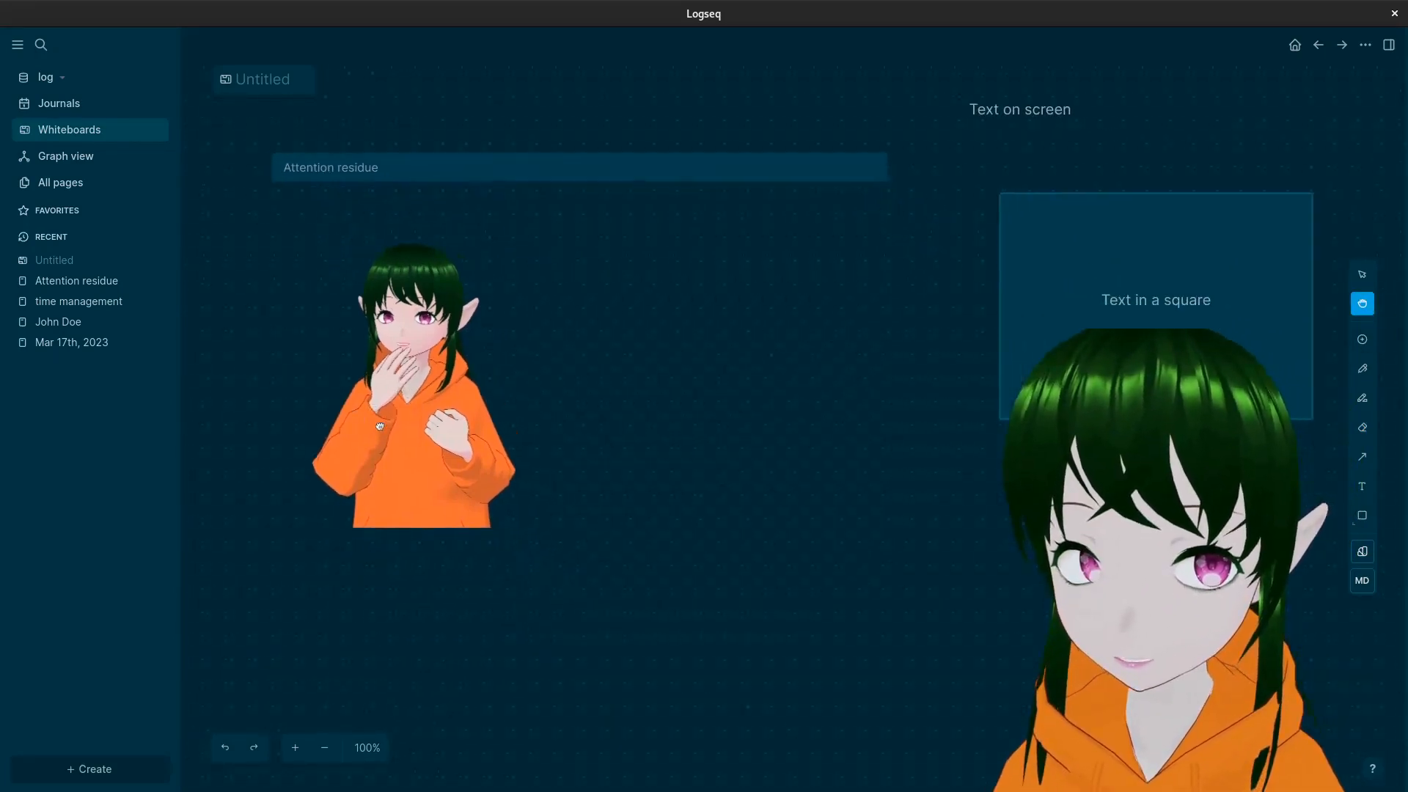
left_click(1364, 276)
left_click_drag(418, 385, 505, 504)
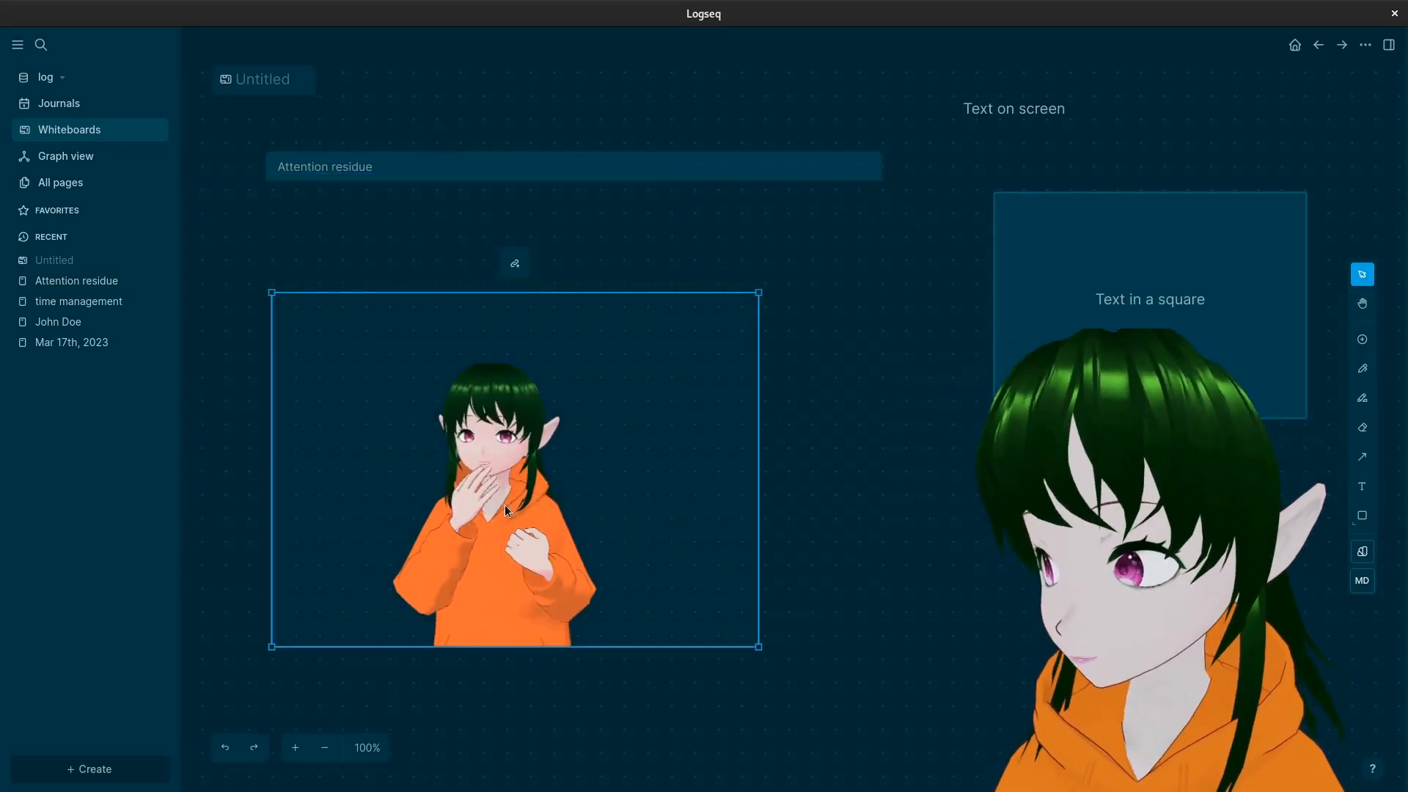
left_click(791, 400)
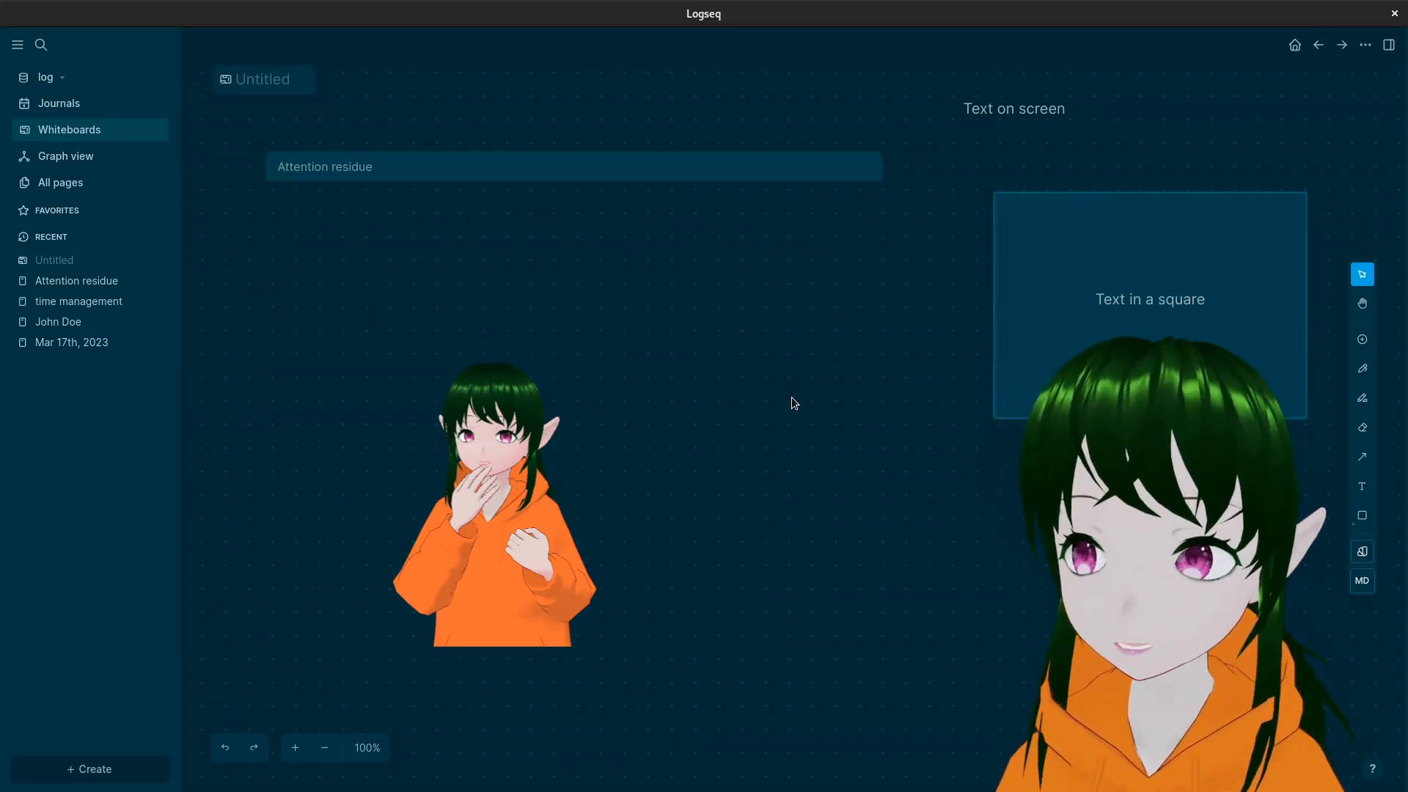
Step: Connect the "Attention residue" page card to the avatar image with an arrow
left_click(1362, 456)
left_click_drag(618, 254, 519, 469)
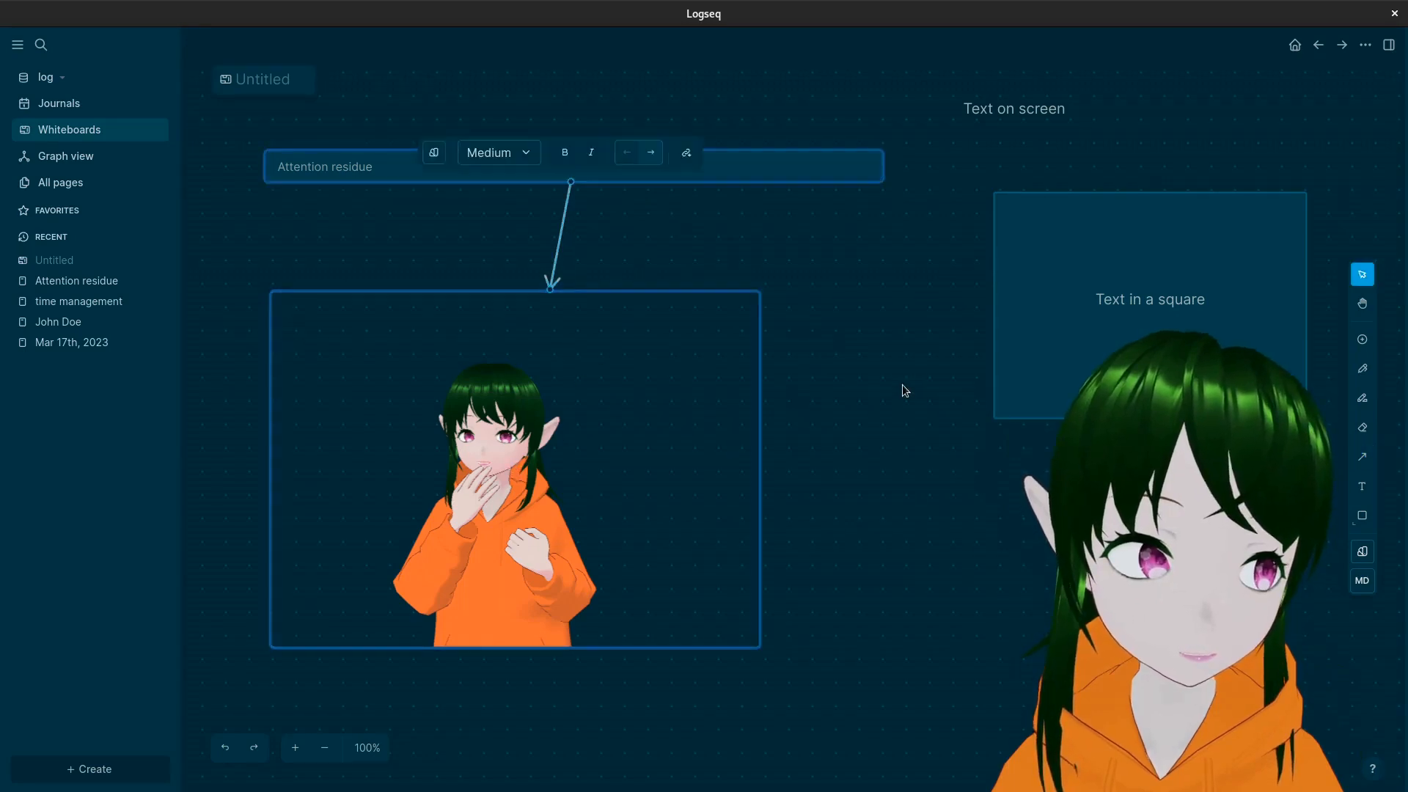
left_click(878, 379)
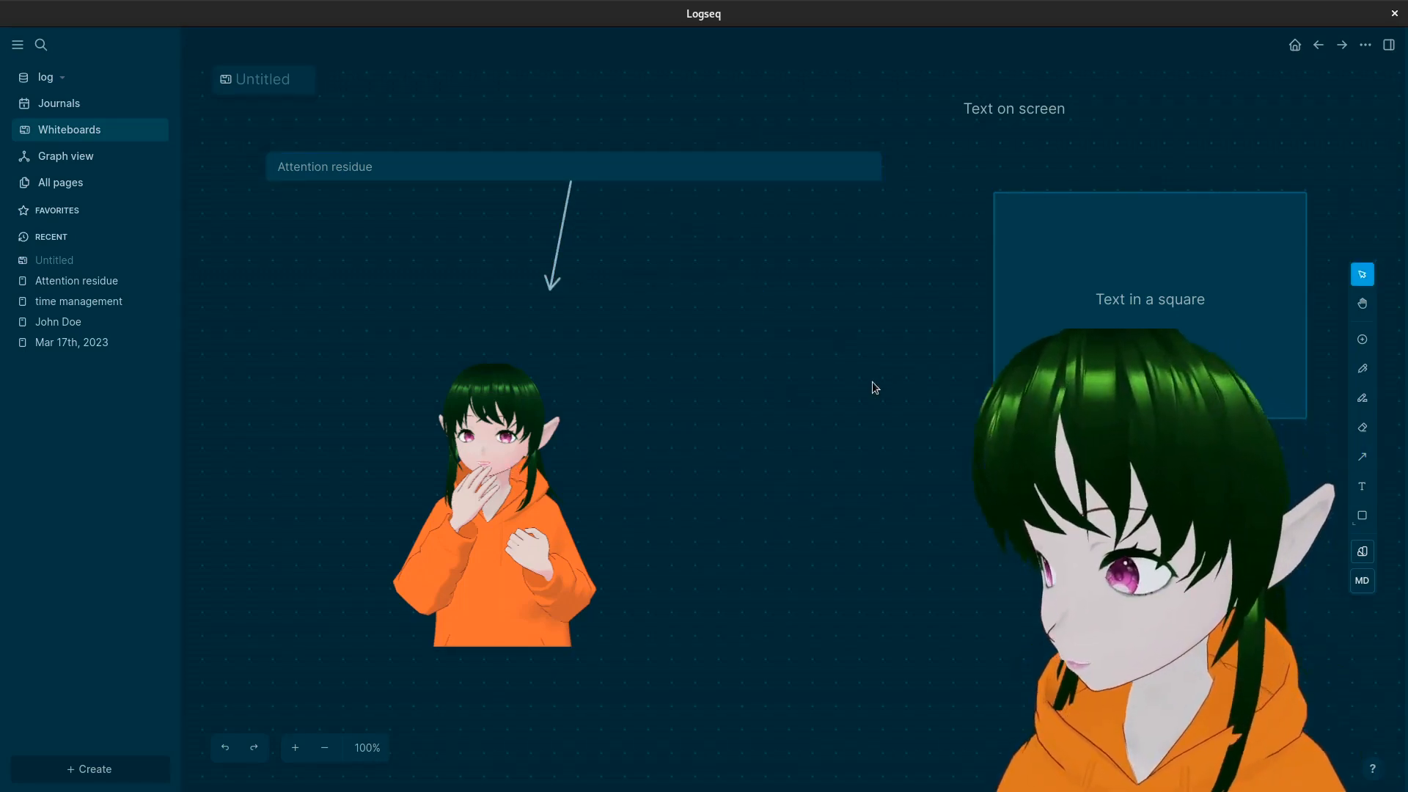
Step: Draw a second arrow from the "Attention residue" page card to the "Text in a square" rectangle
left_click(1366, 464)
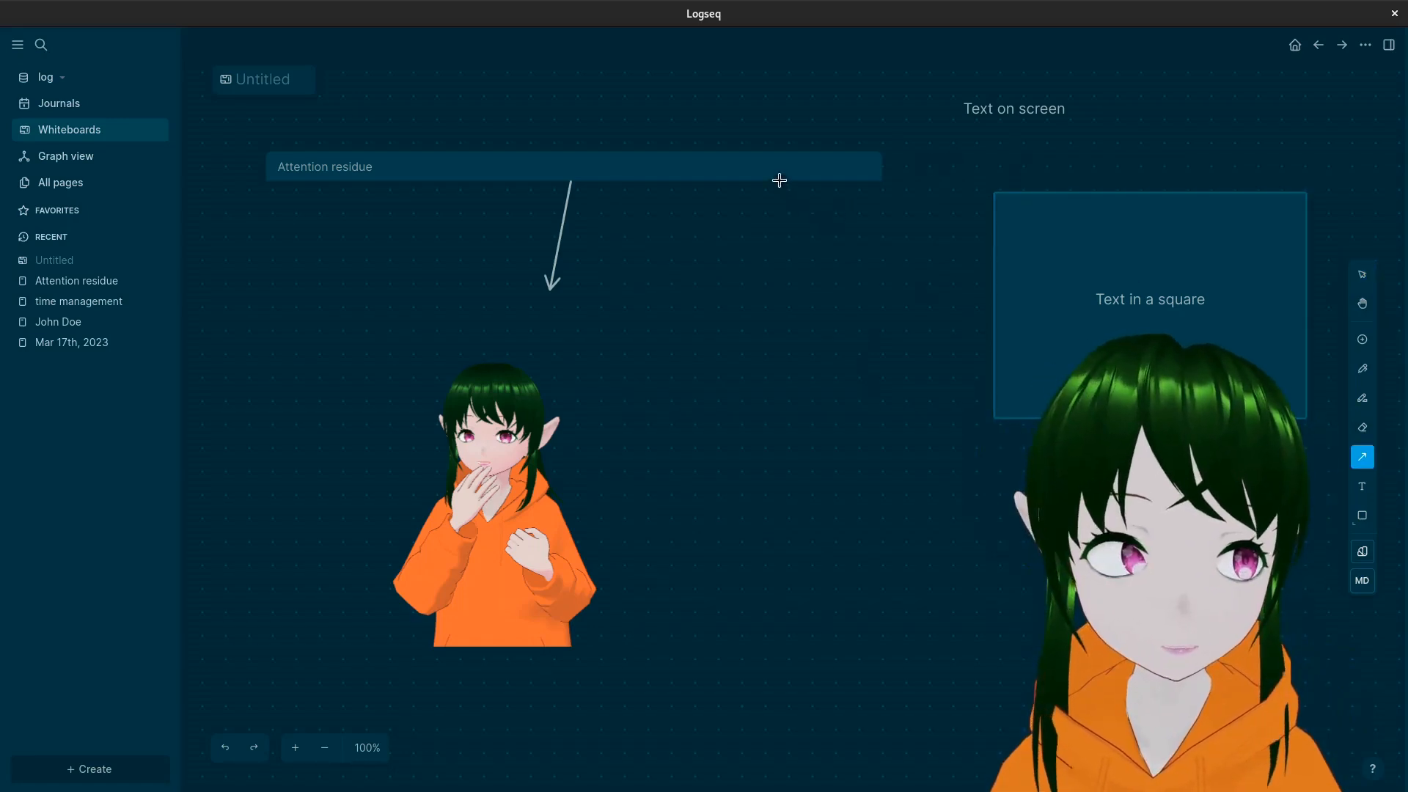
left_click_drag(776, 179, 1012, 311)
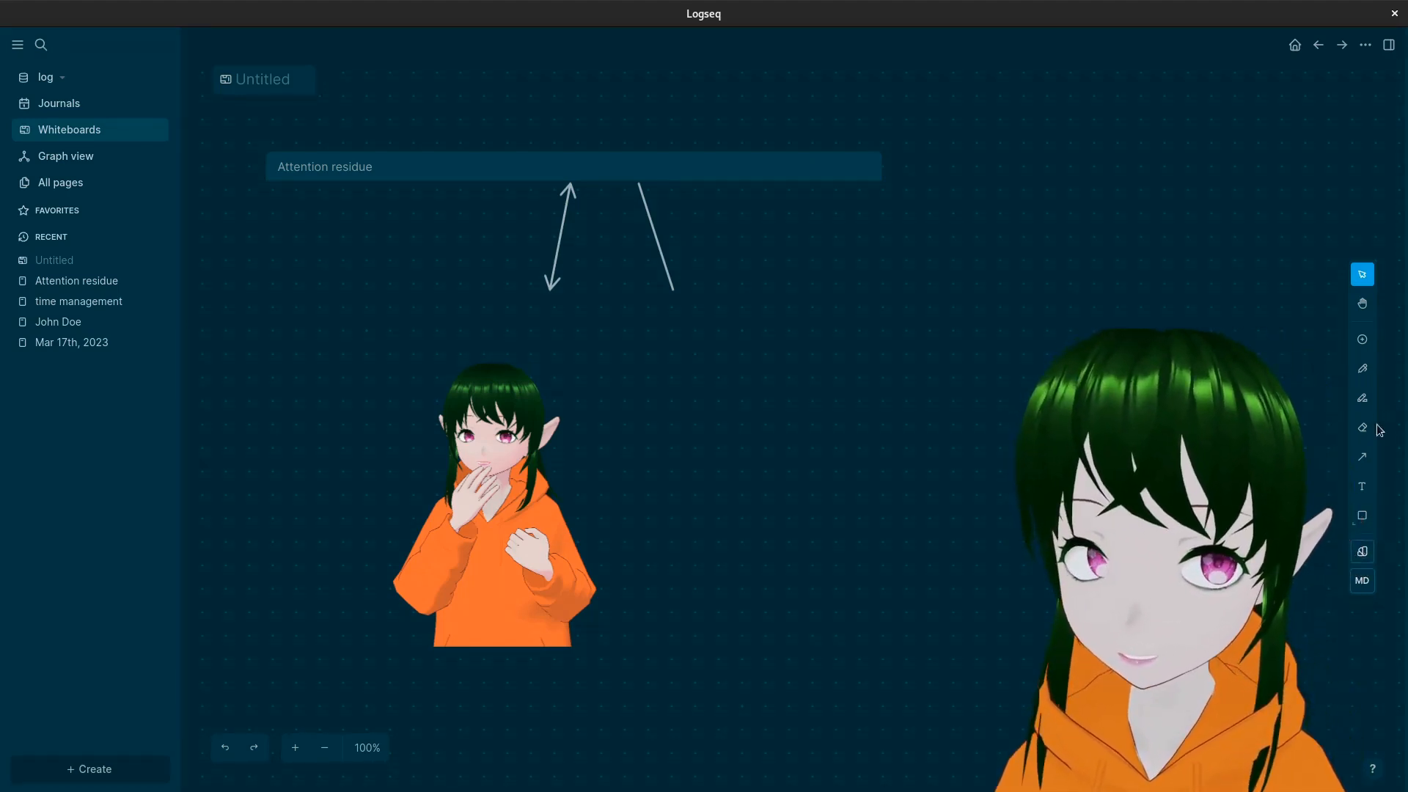
Step: Sketch freehand pencil strokes around the avatar image and across the "Attention residue" page card
left_click(1363, 368)
mouse_move(418, 256)
left_mouse_down()
mouse_move(437, 289)
mouse_move(421, 303)
left_mouse_up()
mouse_move(313, 279)
left_mouse_down()
mouse_move(877, 393)
mouse_move(934, 469)
mouse_move(626, 713)
mouse_move(467, 501)
mouse_move(328, 443)
left_mouse_up()
left_click_drag(454, 123, 261, 220)
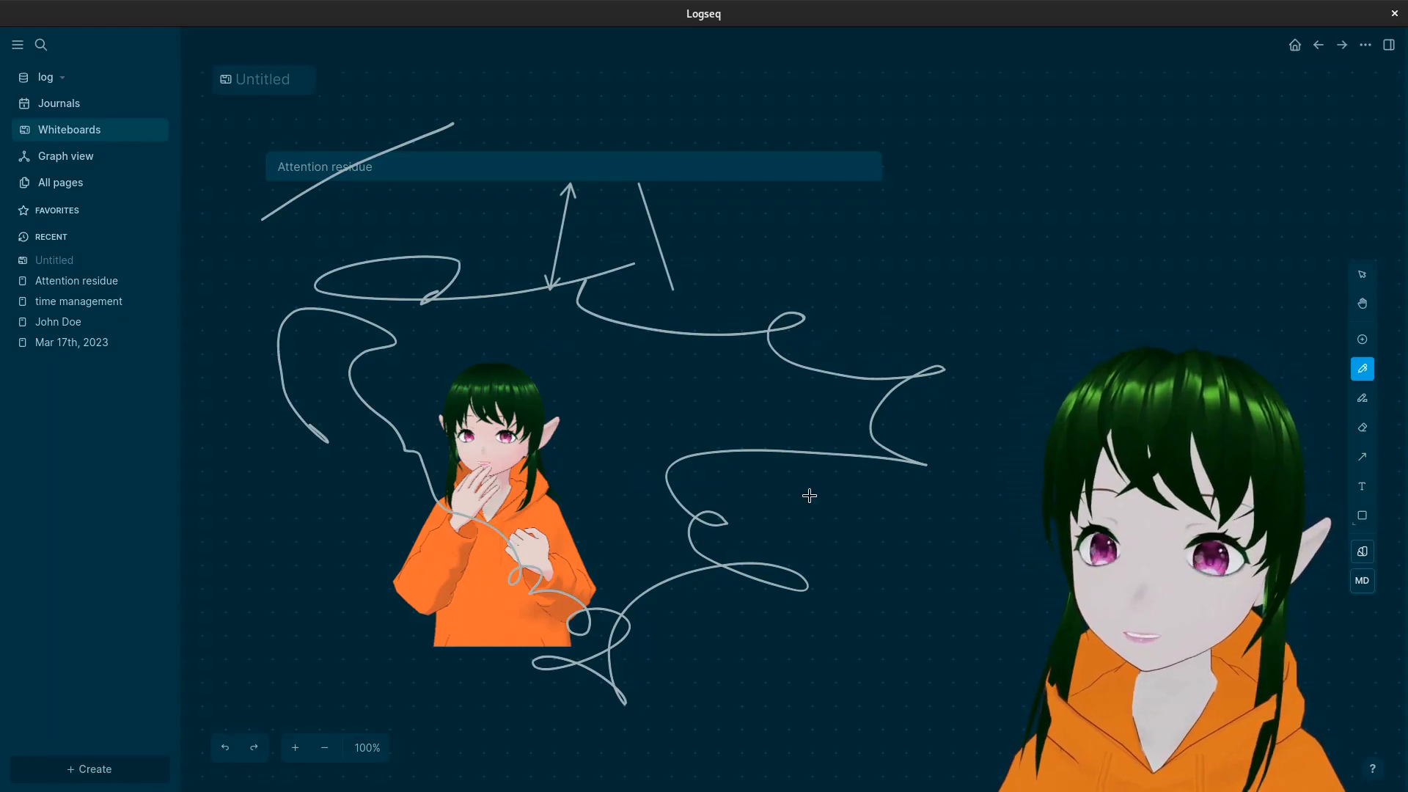
Step: Explore the whiteboard by panning across the empty canvas and zooming out to view the whole drawing
left_click(1362, 303)
mouse_move(792, 471)
left_mouse_down()
mouse_move(1185, 255)
mouse_move(999, 365)
mouse_move(758, 325)
mouse_move(721, 353)
mouse_move(635, 484)
mouse_move(515, 327)
mouse_move(482, 336)
left_mouse_up()
mouse_move(856, 353)
left_mouse_down()
mouse_move(691, 349)
mouse_move(622, 319)
left_mouse_up()
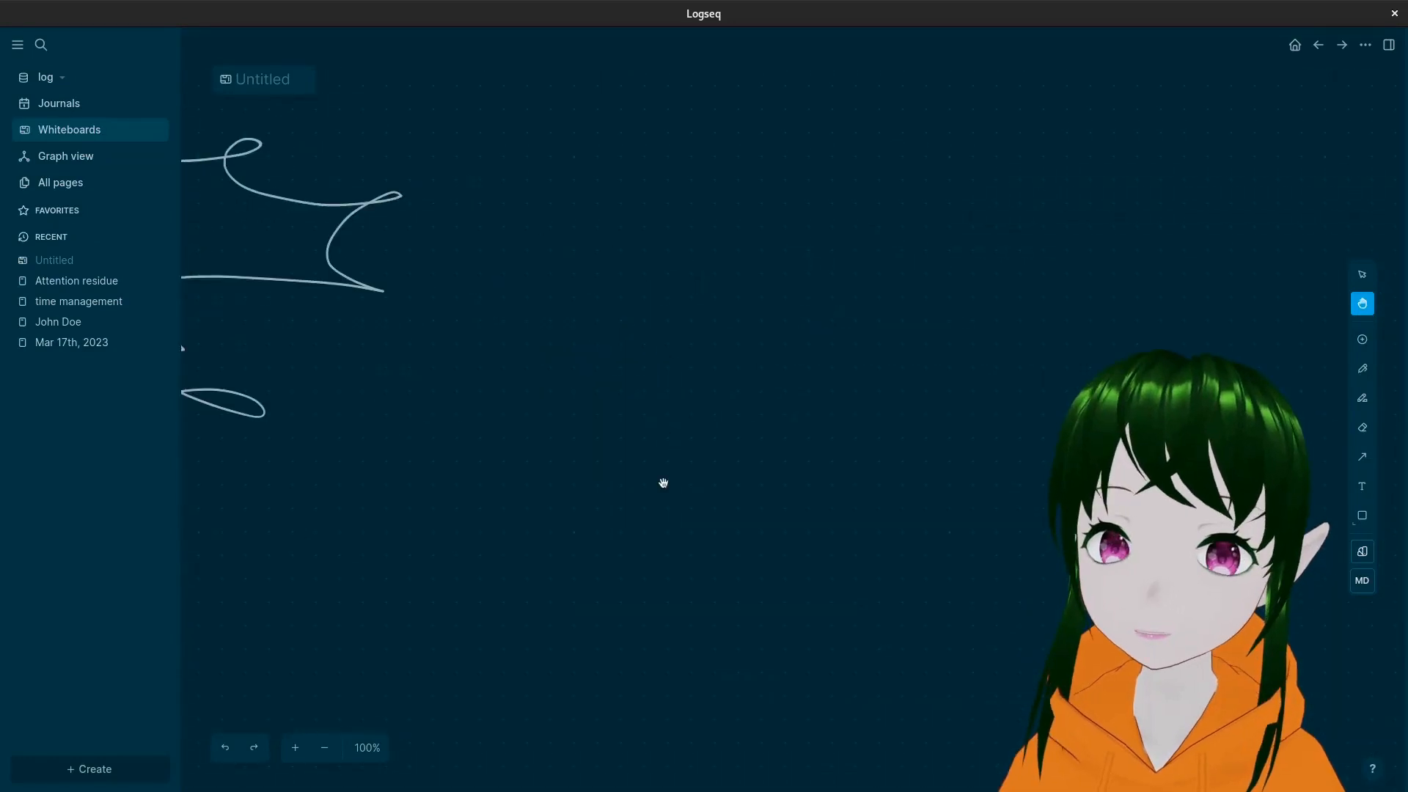
left_click(332, 749)
left_click(335, 752)
left_click(335, 752)
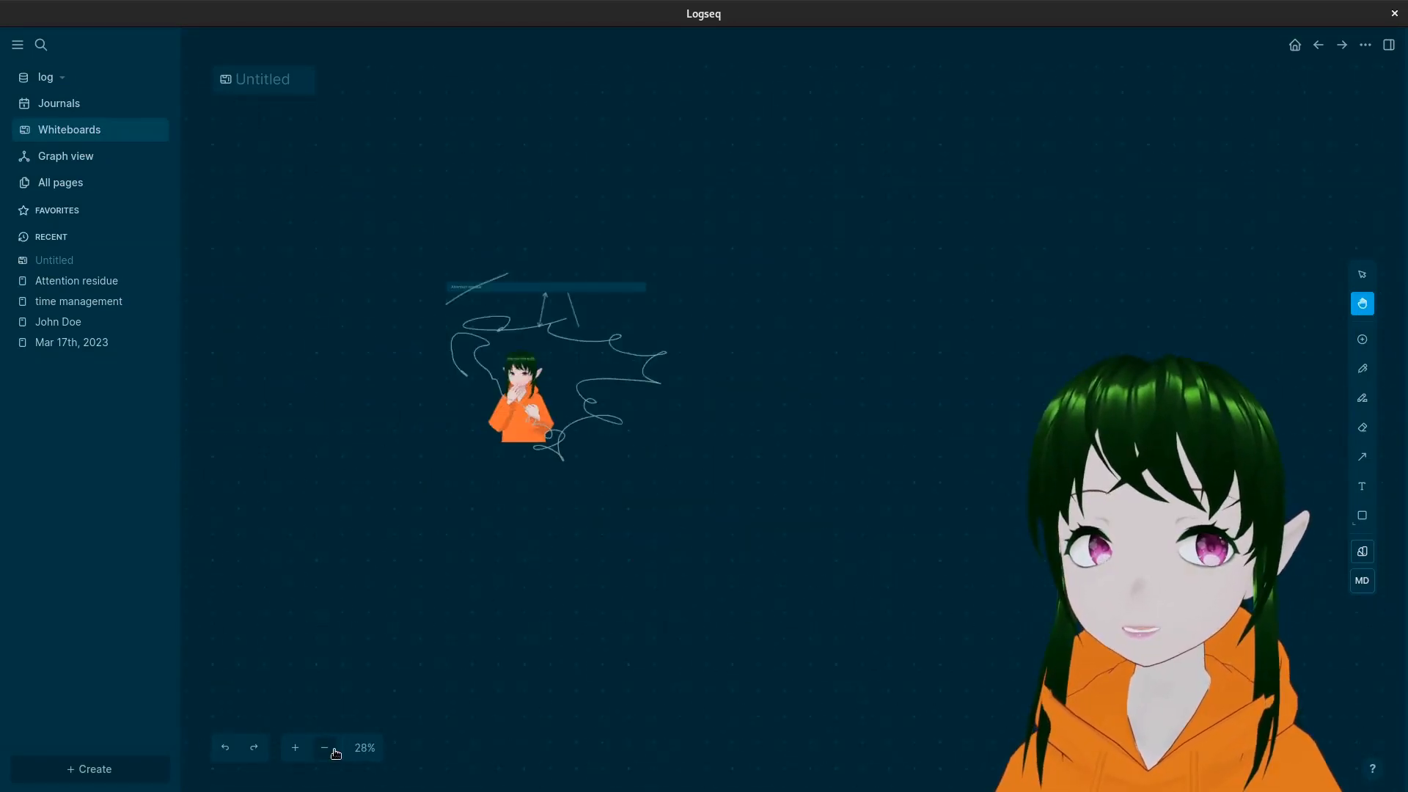
left_click(334, 753)
left_click(335, 752)
left_click_drag(848, 594, 719, 462)
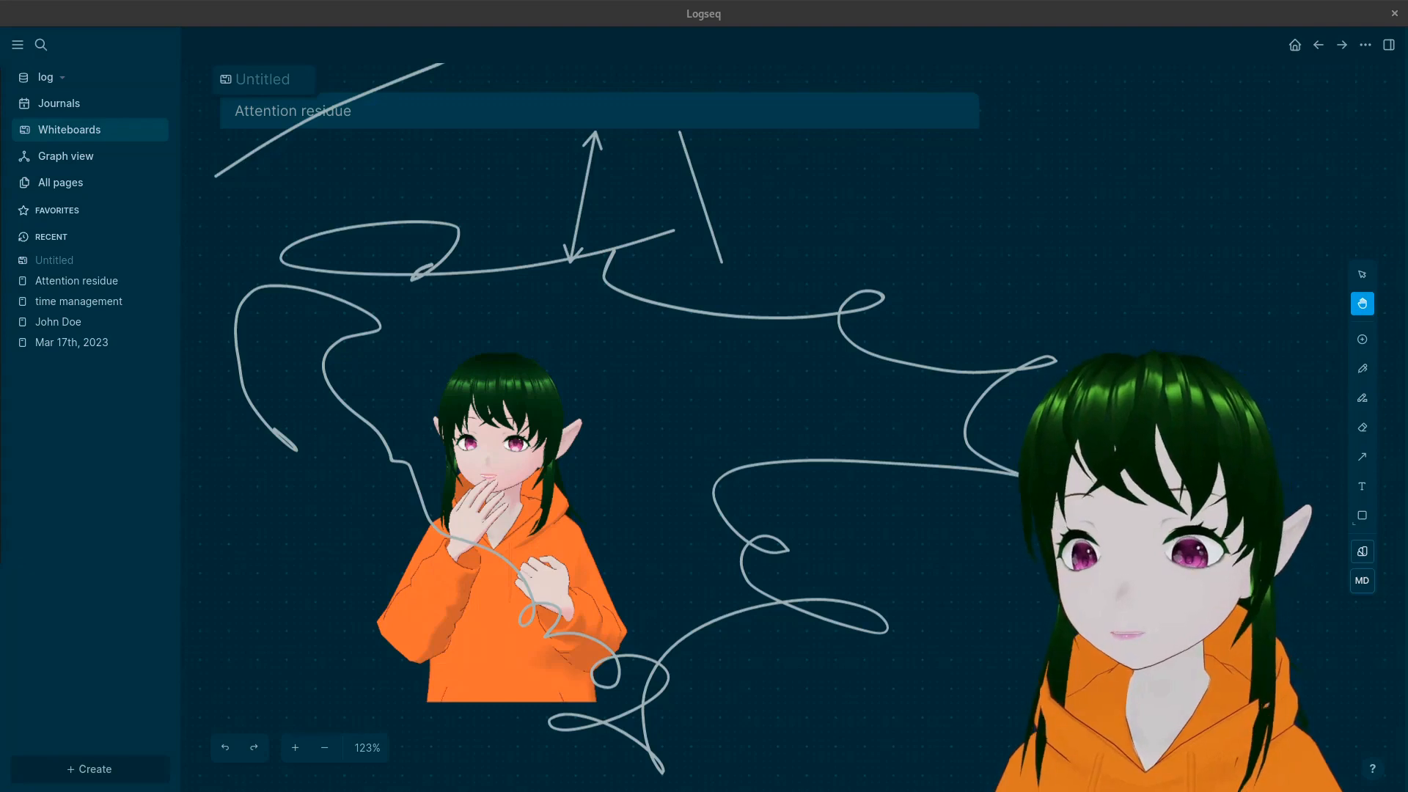